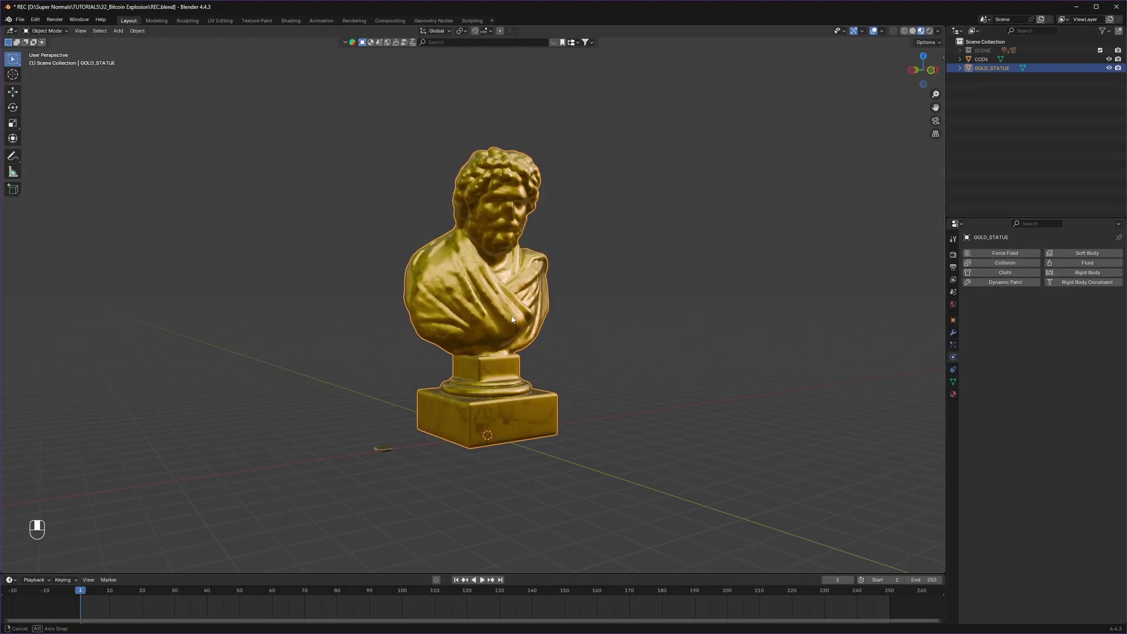
mouse_move(513, 313)
middle_down()
mouse_move(501, 321)
mouse_move(519, 325)
middle_up()
click(384, 451)
key(grave)
middle_drag(483, 424, 478, 448)
scroll(592, 290, down, 8)
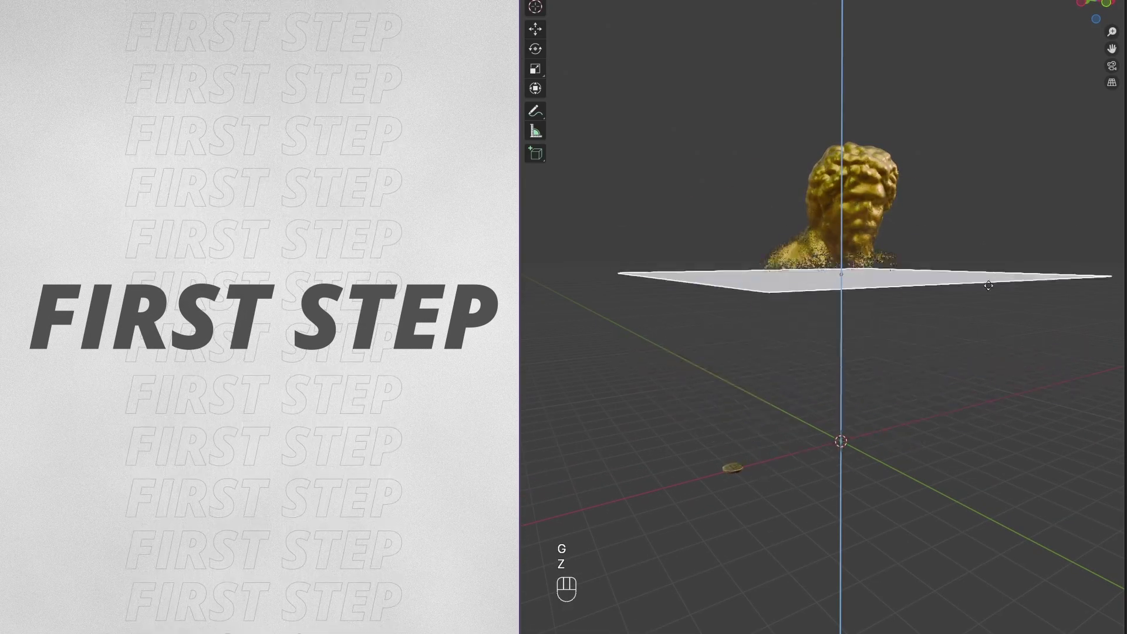
Position the plane vertically at the statue's chest height and name it CTRL
click(985, 299)
middle_drag(985, 298, 971, 301)
click(888, 259)
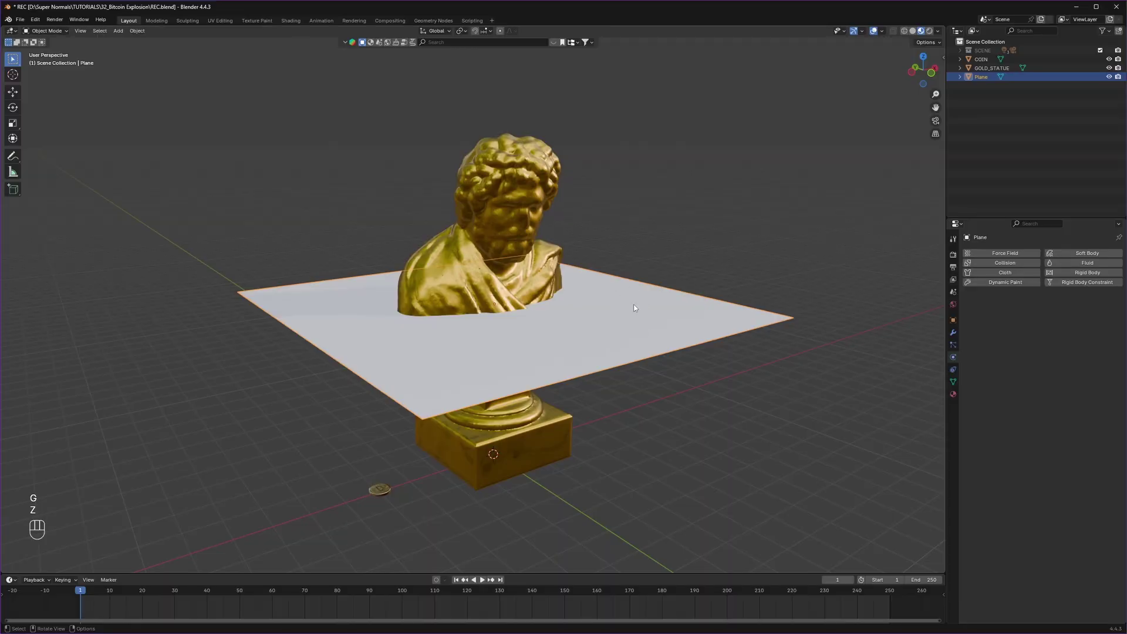
key(F2)
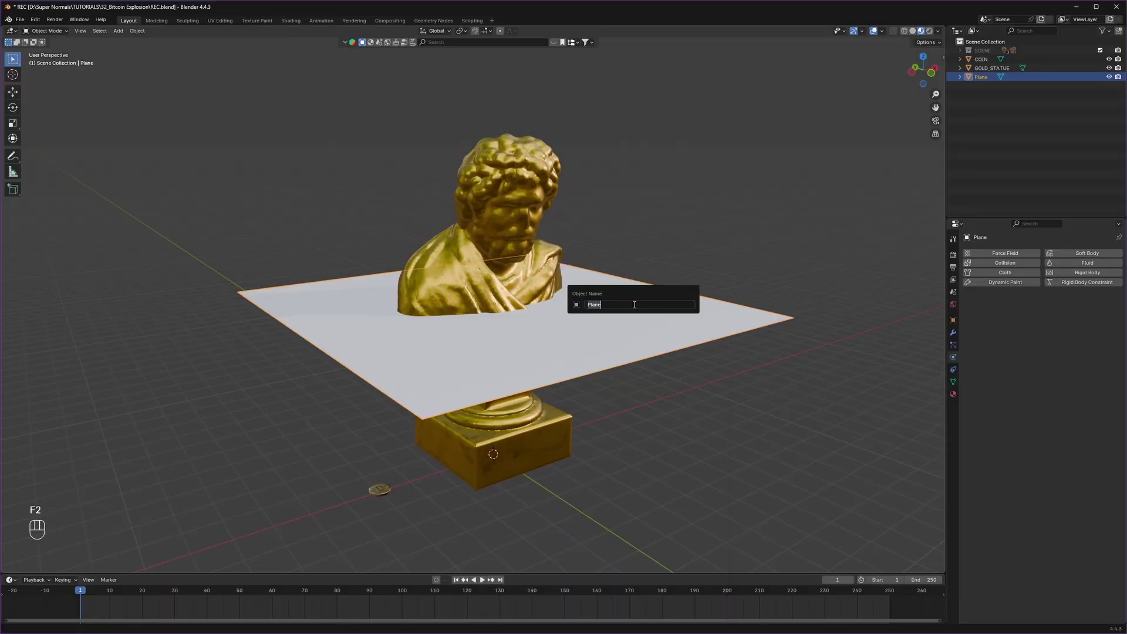
text(CTRL)
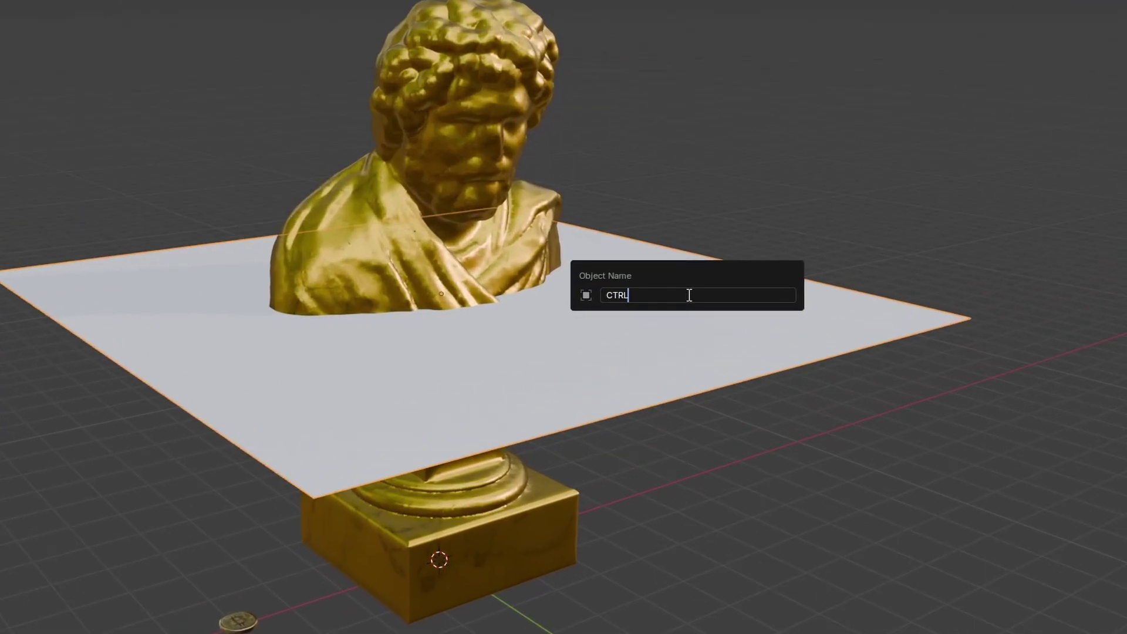
key(Return)
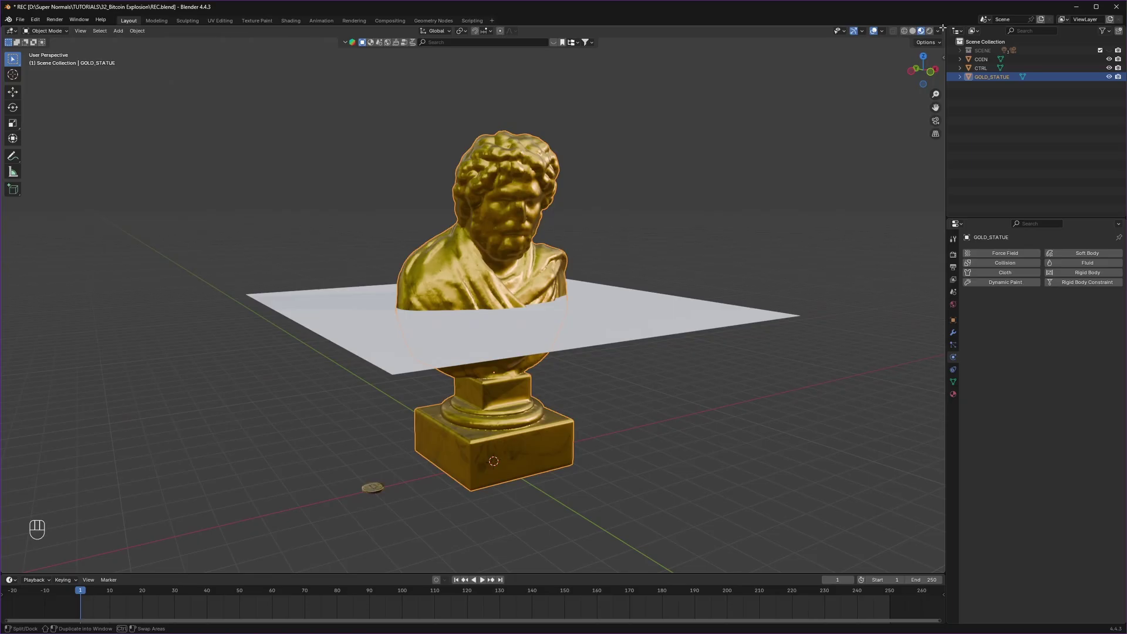
Split the 3D view in two and open the statue's bust material in a Shader Editor beside it
drag(942, 28, 464, 43)
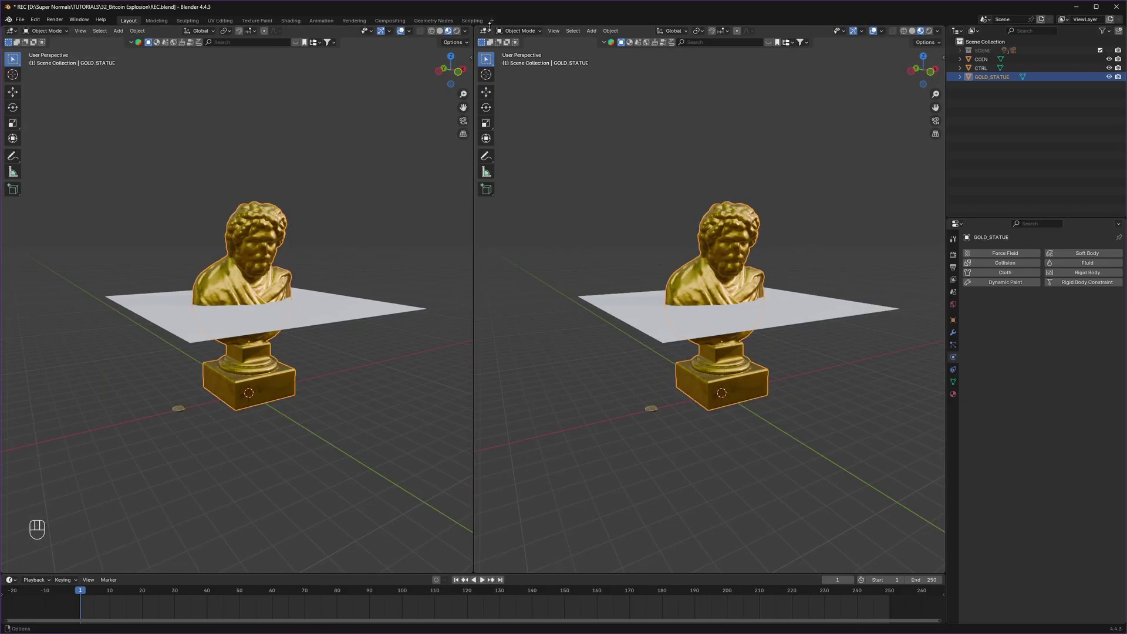
click(484, 31)
click(512, 118)
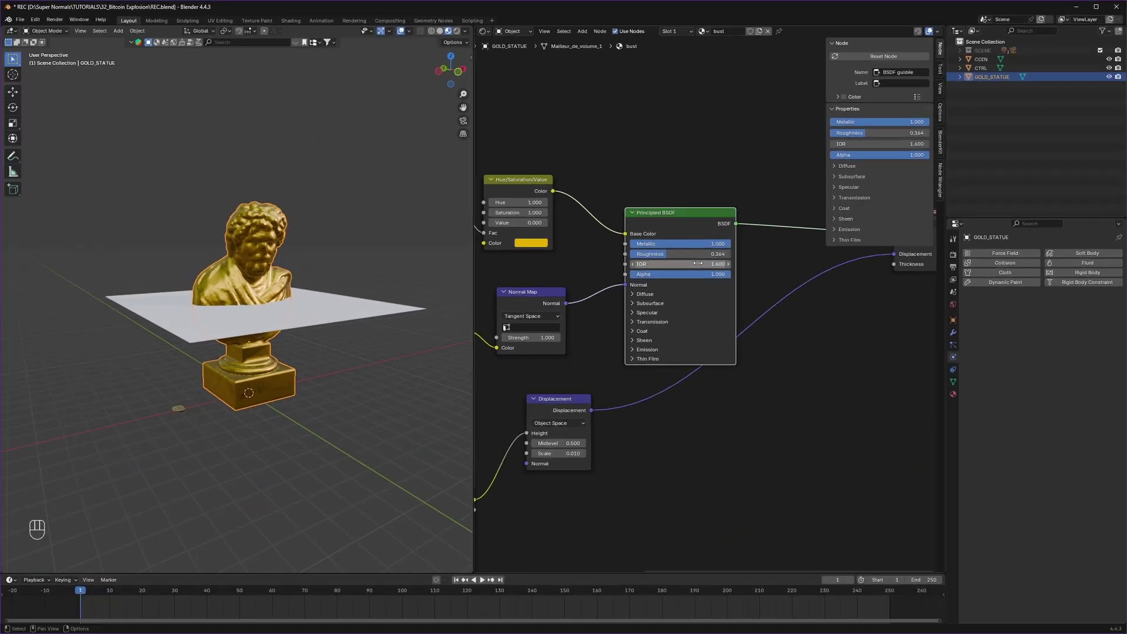
key(Home)
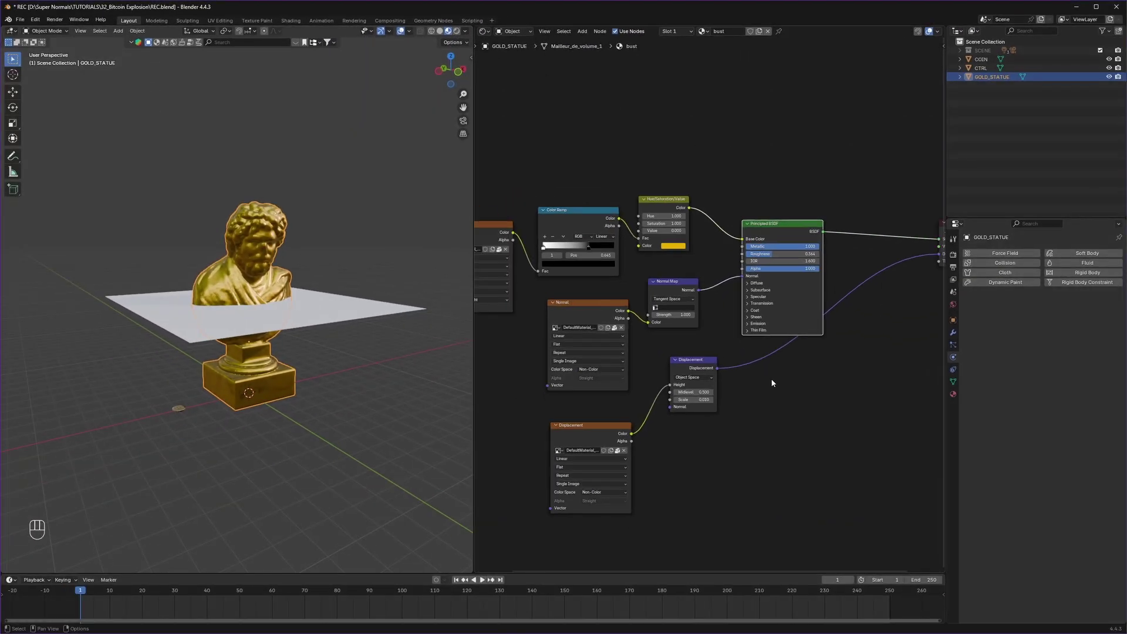
scroll(757, 329, down, 1)
scroll(717, 364, up, 2)
scroll(726, 356, up, 1)
Add a Transparent BSDF node above the Principled BSDF
middle_drag(867, 228, 661, 373)
key(shift+a)
text(trans)
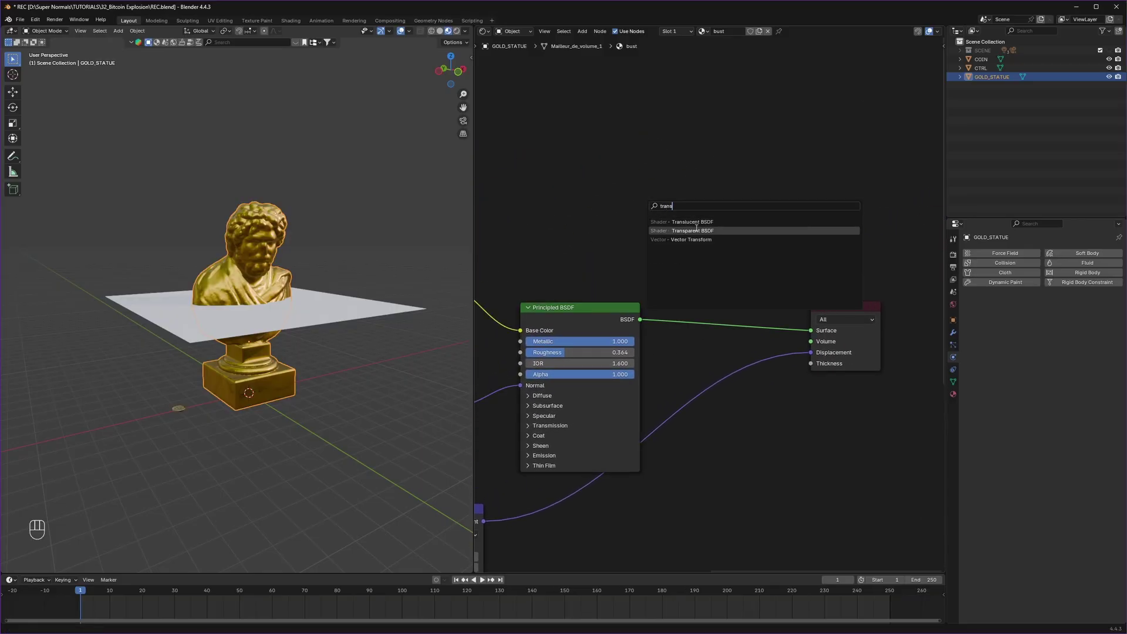
click(693, 231)
click(568, 235)
Add a Mix Shader node between the BSDF nodes and the Material Output
click(724, 223)
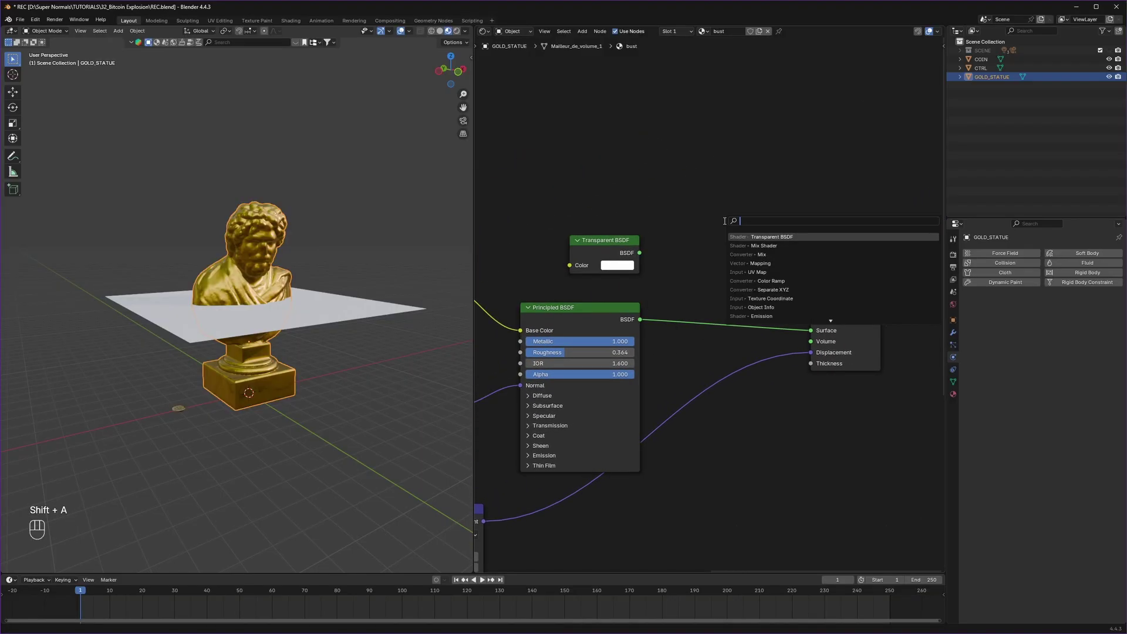
text(mix)
click(775, 251)
click(697, 238)
Connect the Transparent BSDF and the Principled BSDF to the Mix Shader's first and second shader inputs, with its factor at 1.000
scroll(675, 267, up, 5)
drag(606, 228, 670, 277)
drag(607, 326, 664, 301)
drag(794, 232, 858, 346)
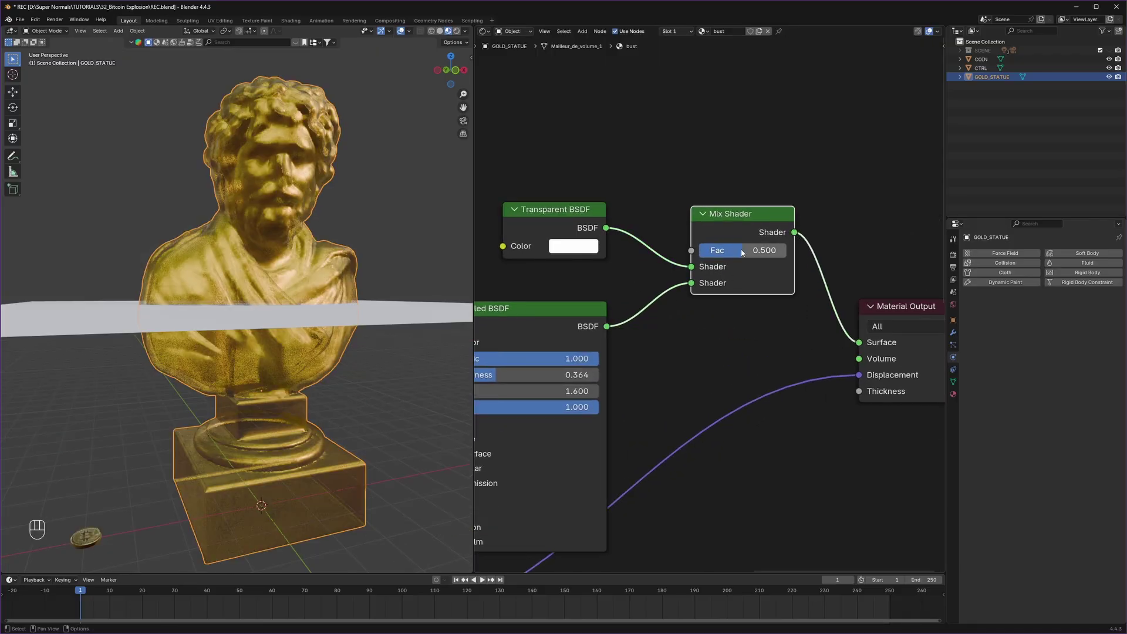
drag(742, 252, 709, 250)
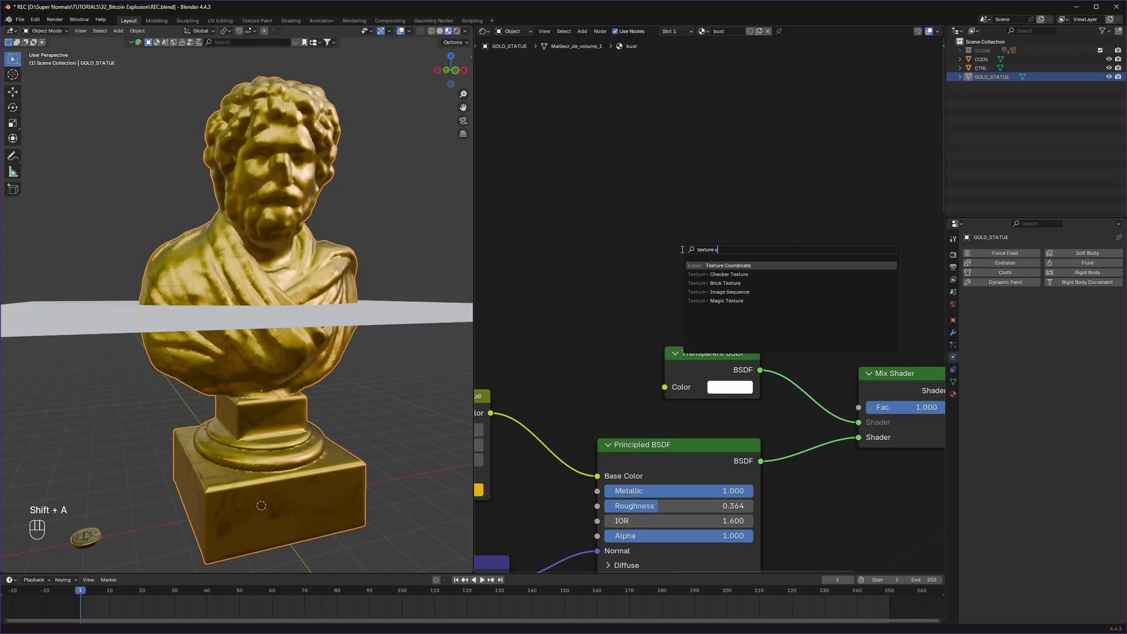
Add a Texture Coordinate node with CTRL as its object and connect its Object output to the material's surface
text(e c)
key(Return)
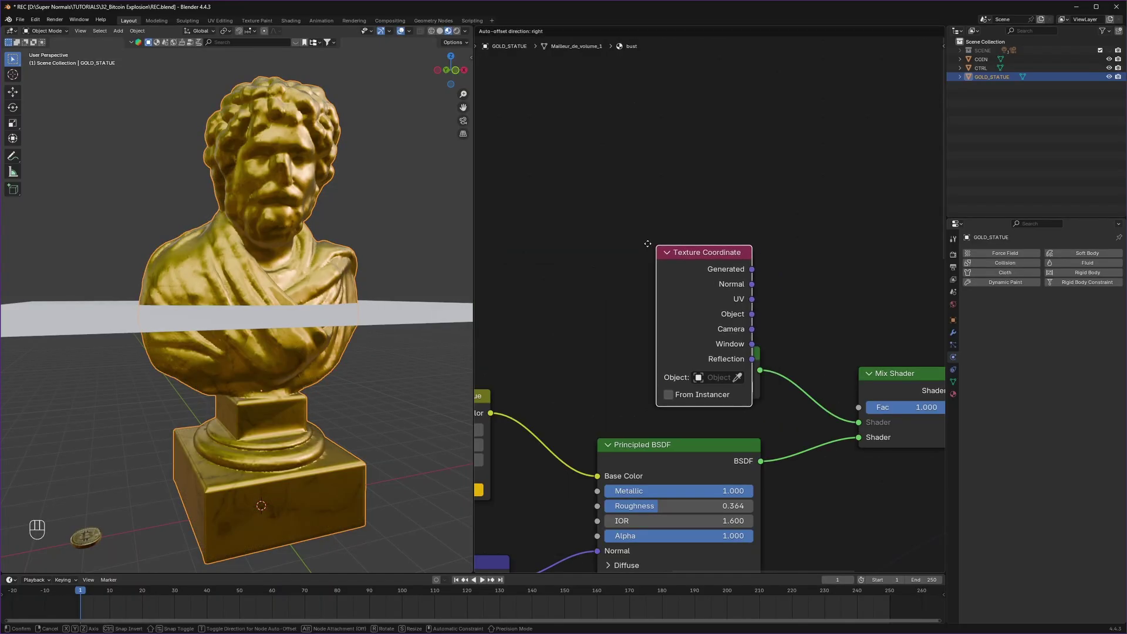
click(639, 311)
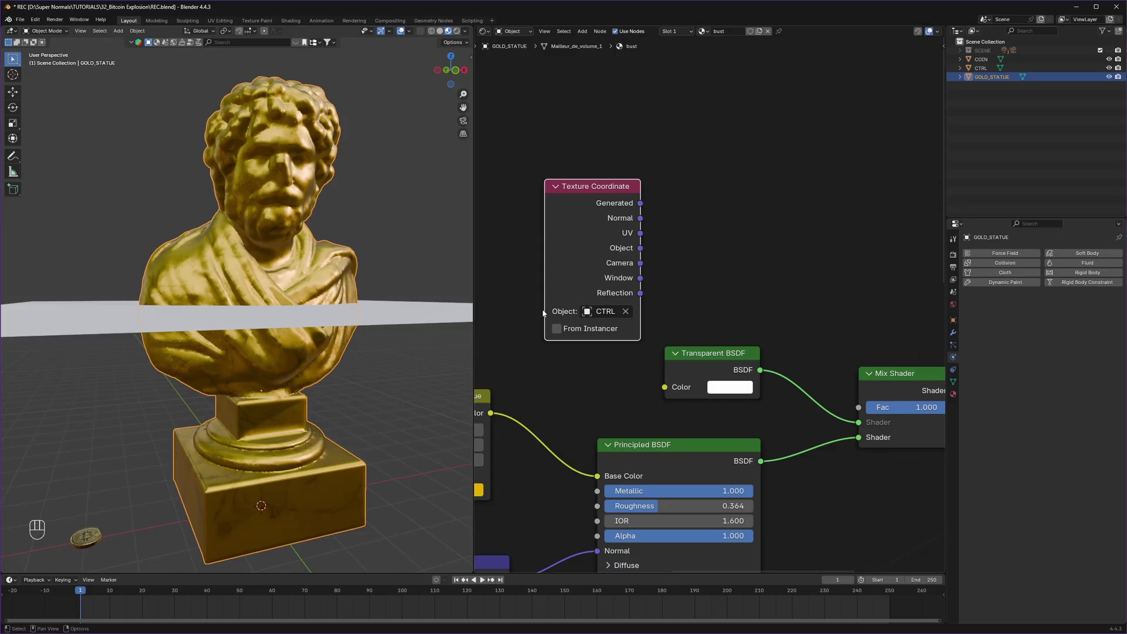
drag(661, 218, 784, 354)
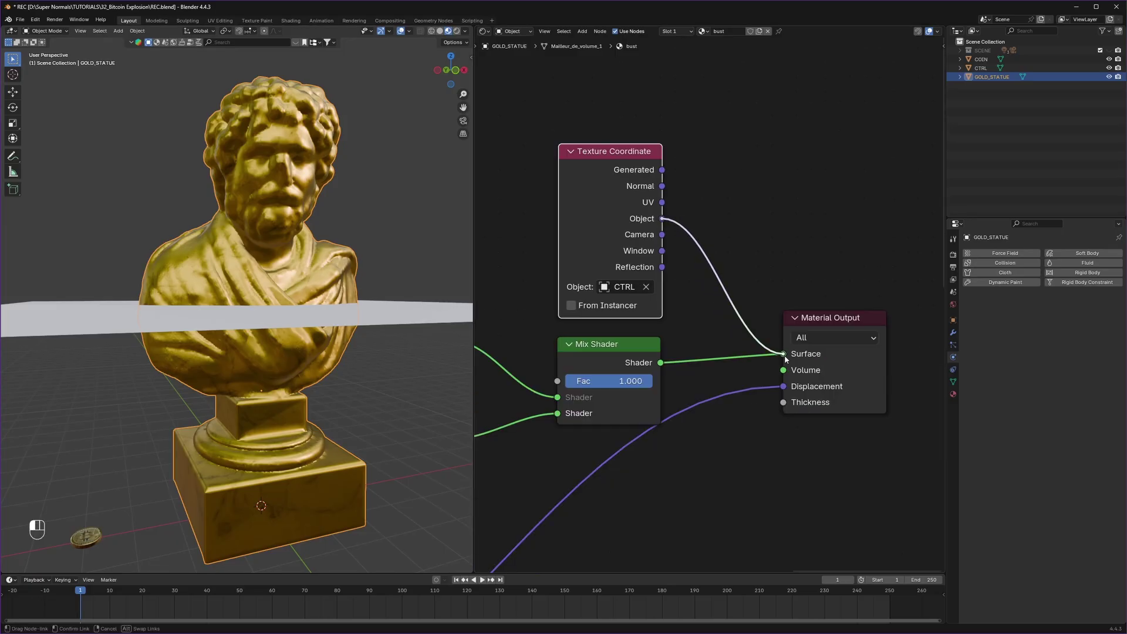
middle_drag(435, 285, 243, 279)
Insert a Separate XYZ node after the Texture Coordinate and preview its Z output on the statue while moving CTRL vertically
key(shift+a)
text(sepe)
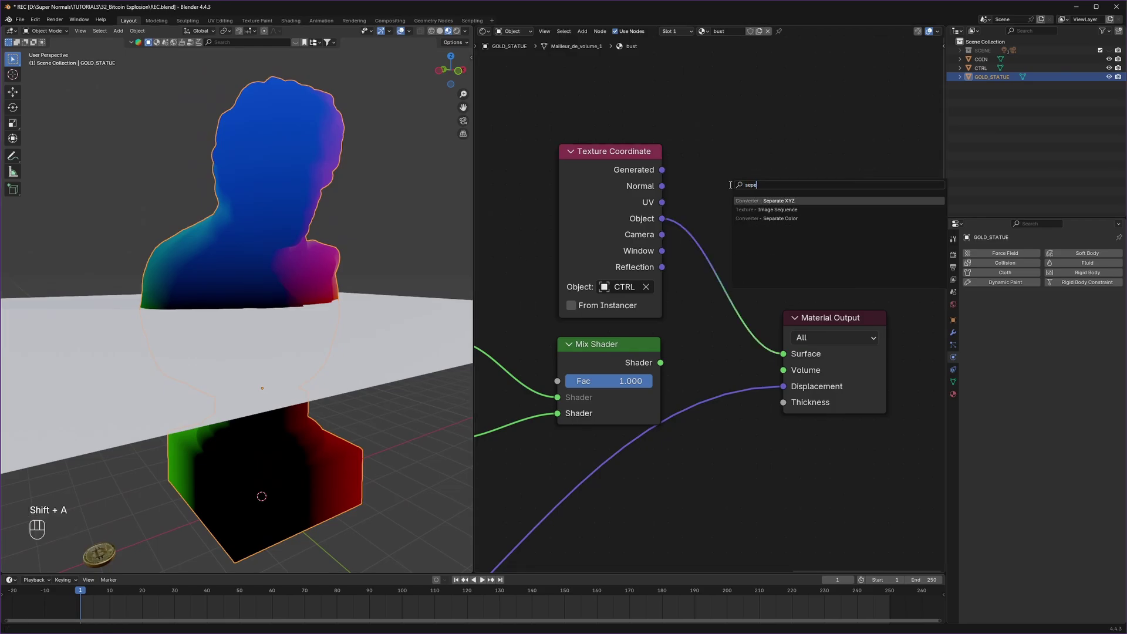
text(ra)
key(Return)
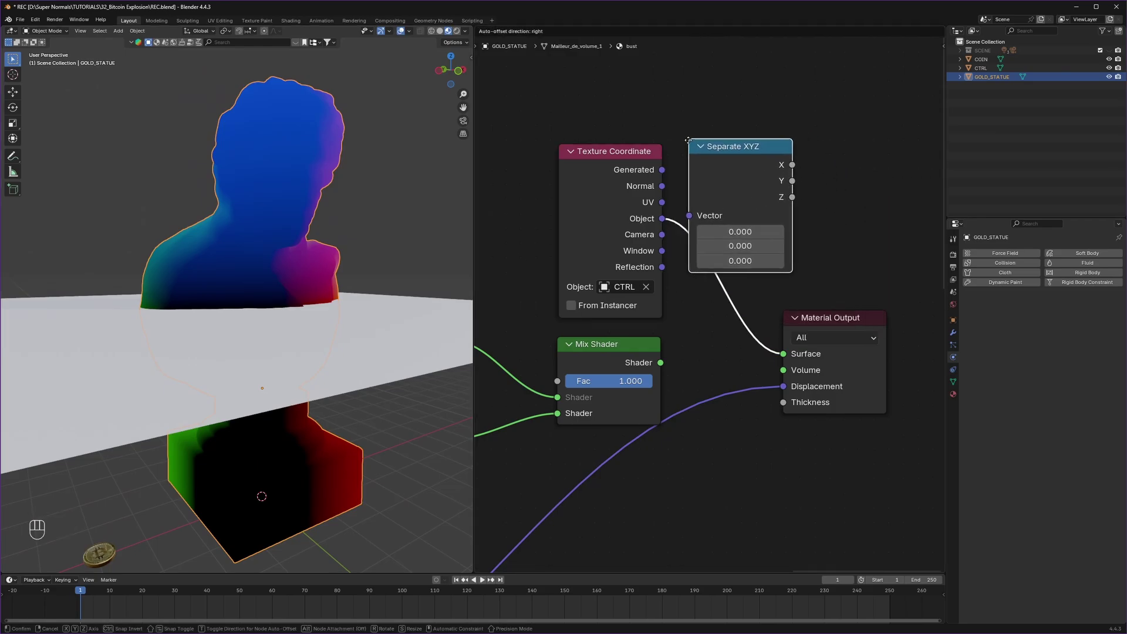
click(691, 169)
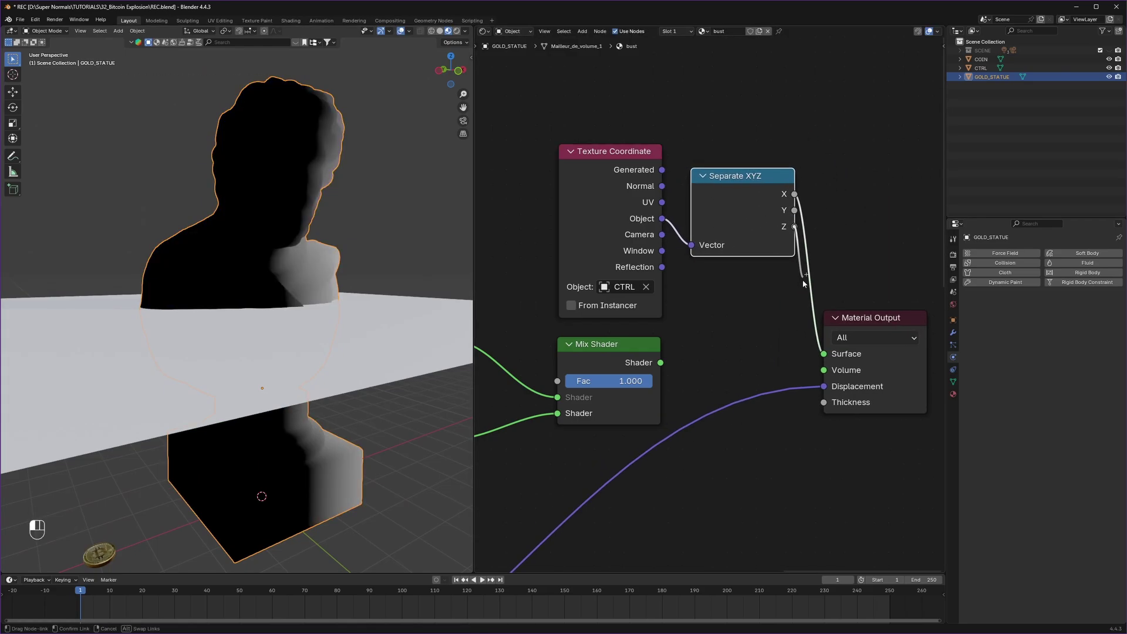
drag(823, 352, 823, 353)
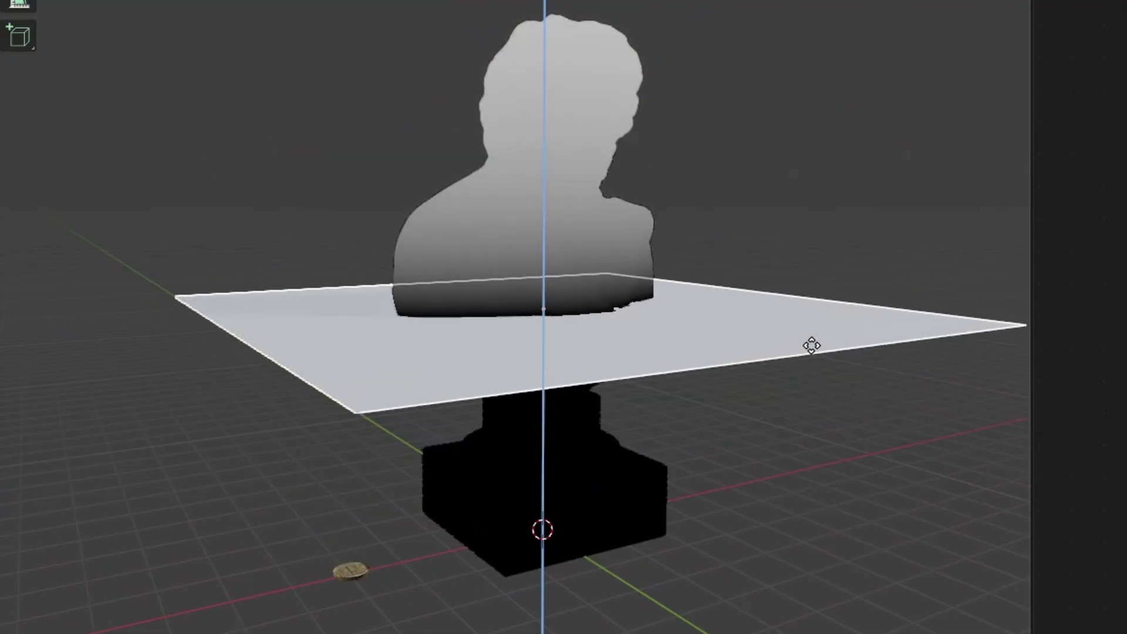
click(810, 345)
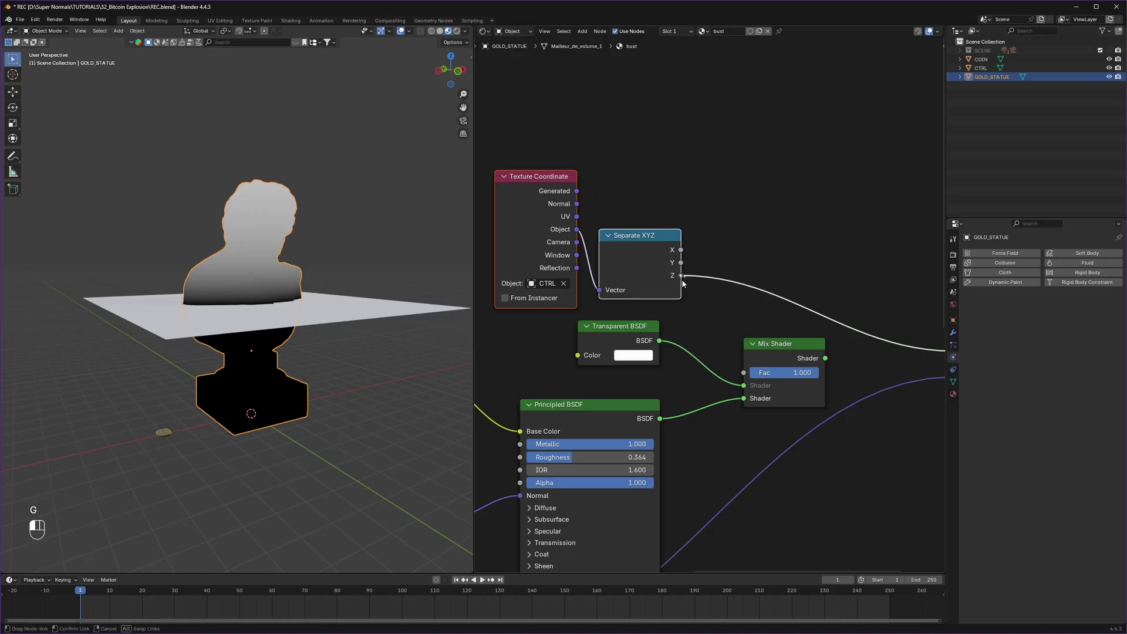
Connect the Separate XYZ node's Z output to the Mix Shader's factor and the Mix Shader to the material's surface
drag(682, 283, 744, 373)
middle_drag(849, 373, 710, 360)
drag(827, 342, 824, 340)
Move the CTRL plane along Z to test how it masks the statue
mouse_move(351, 344)
middle_down()
mouse_move(358, 312)
mouse_move(358, 339)
middle_up()
click(357, 313)
key(g)
key(z)
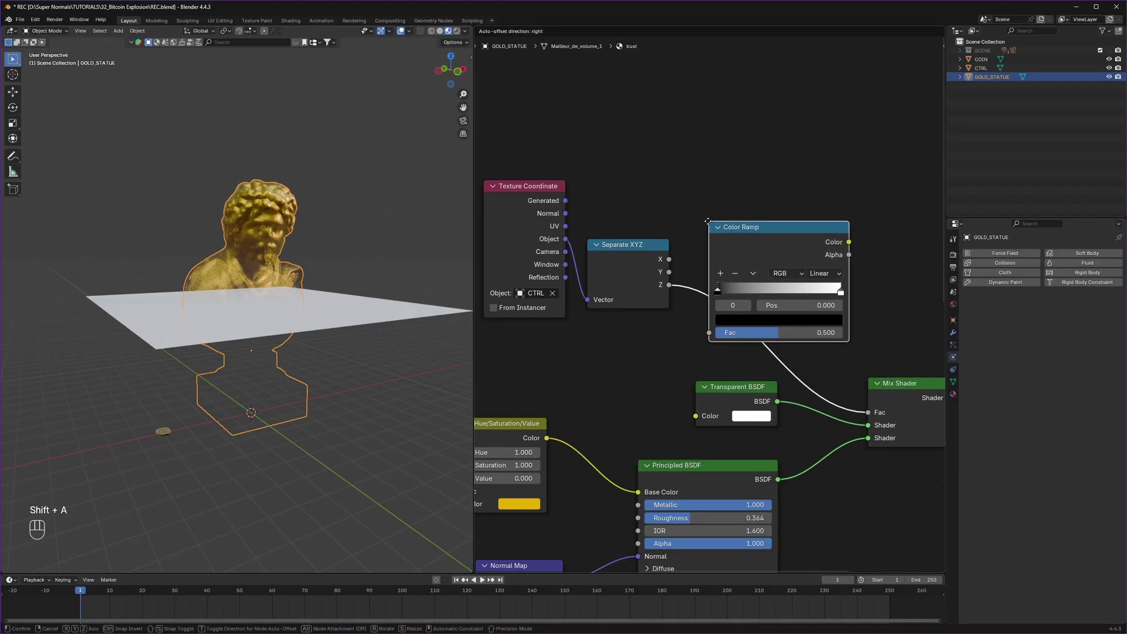
Insert a Color Ramp between the Z output and the Mix Shader's factor, moving its white stop closer to the black one
click(790, 287)
scroll(790, 287, up, 6)
drag(769, 317, 638, 317)
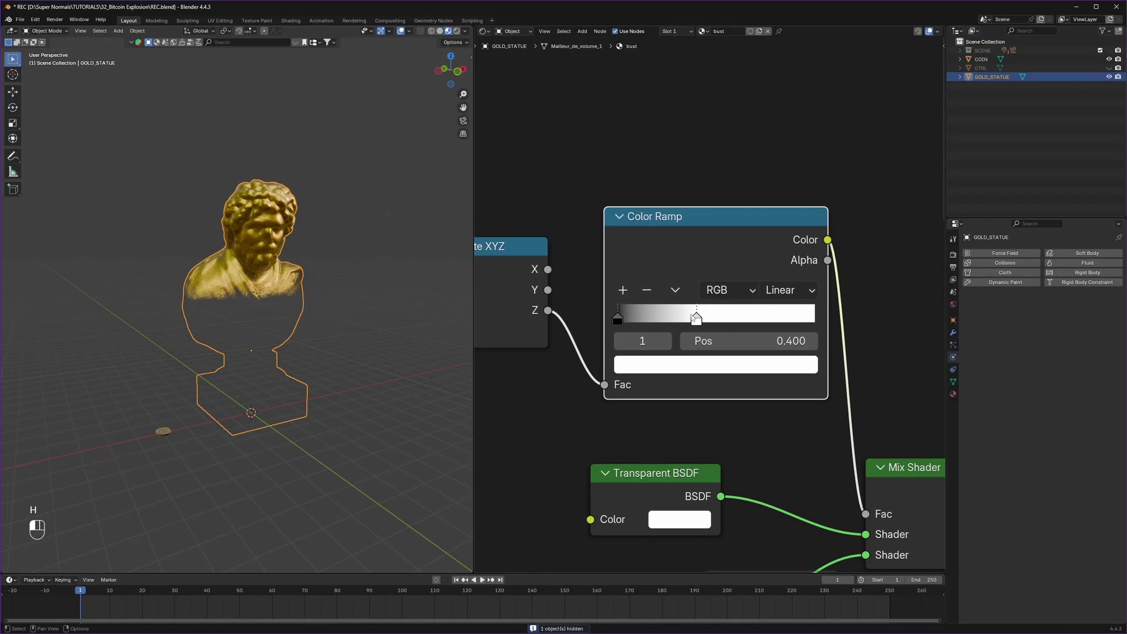
key(alt+h)
Animate CTRL along Z with keyframes just below the statue's base at frame 1 and above its head at frame 100
middle_drag(336, 248, 352, 271)
key(g)
key(z)
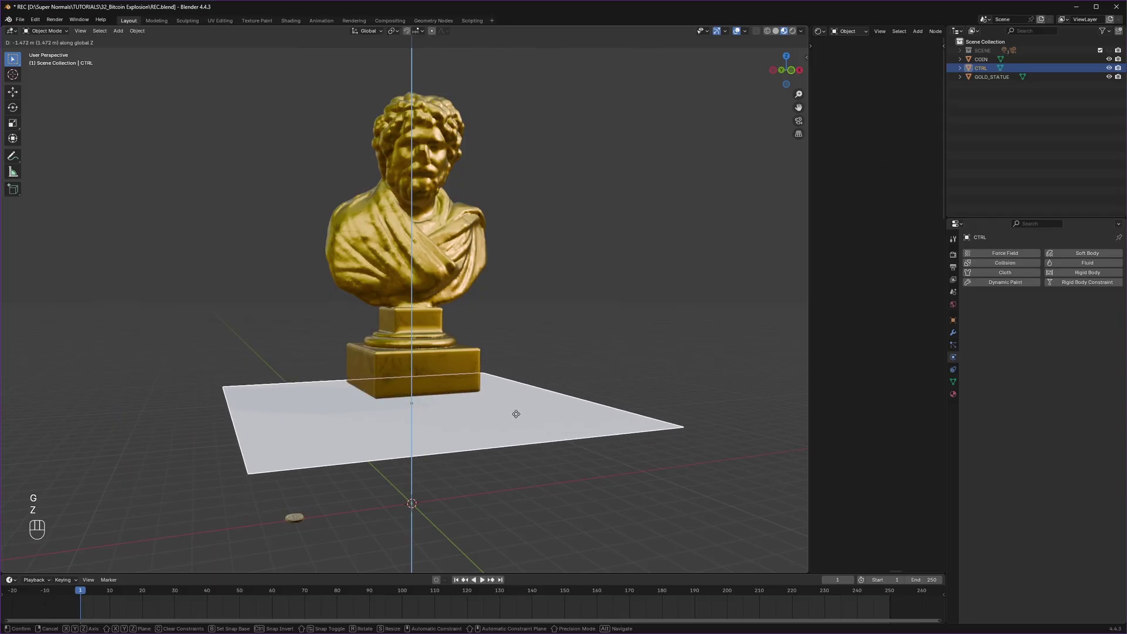
click(516, 414)
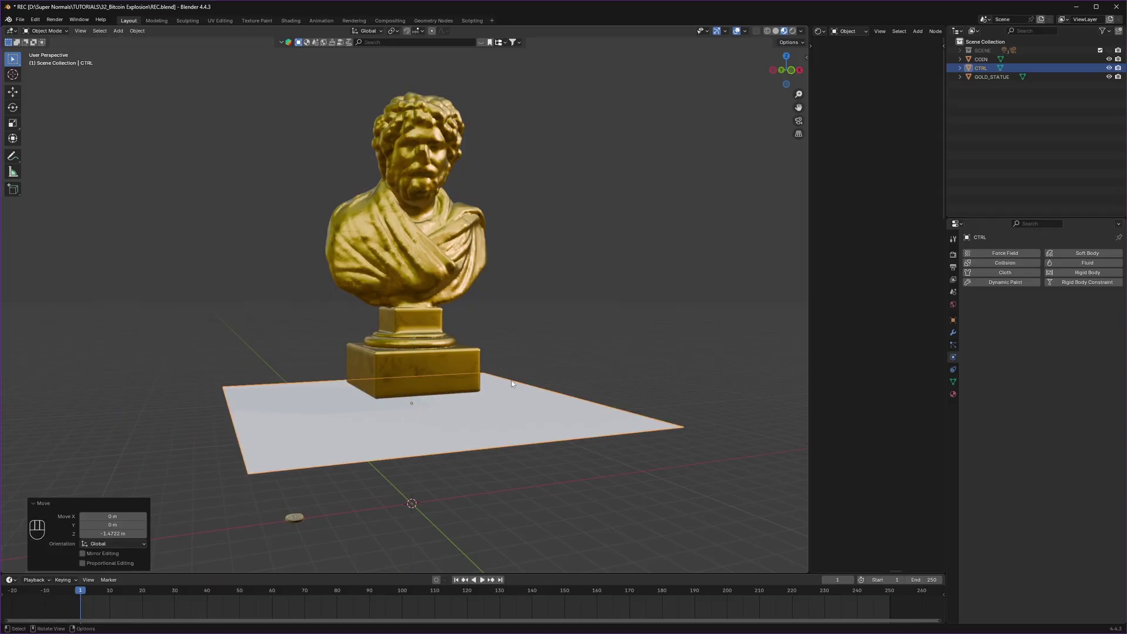
key(i)
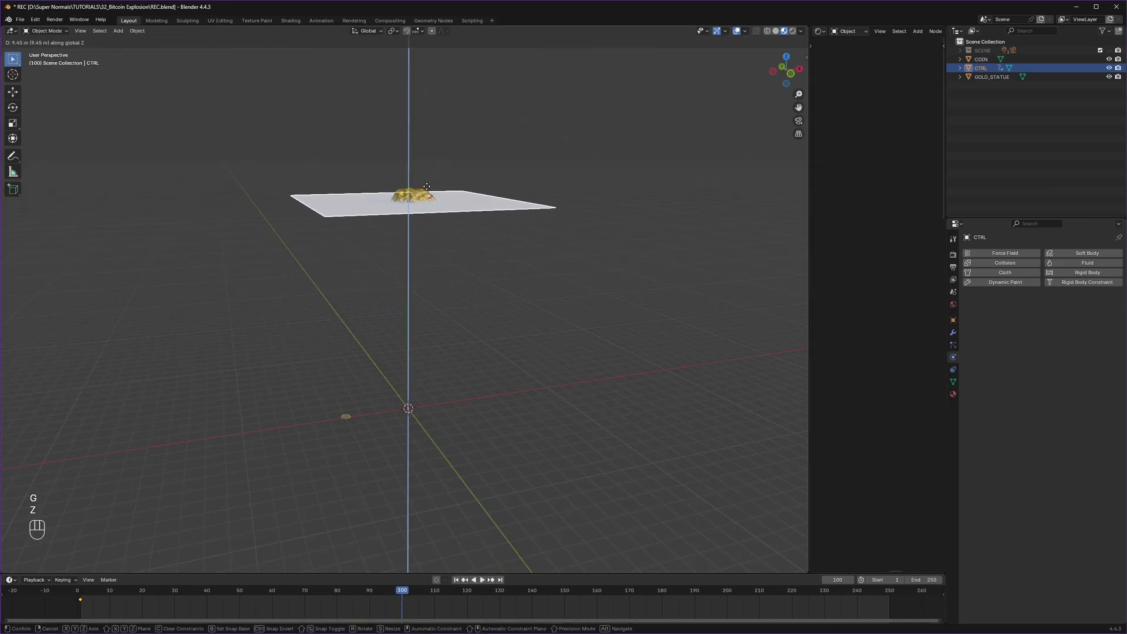
click(430, 191)
key(i)
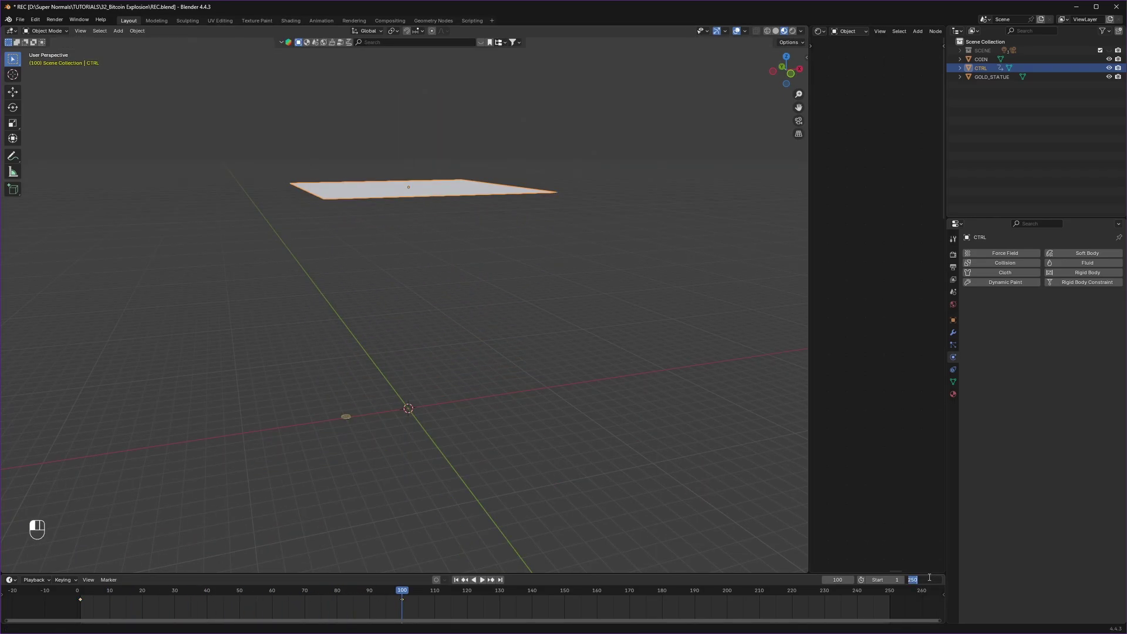
Set the animation's end frame to 150 and save the file
text(150)
key(Return)
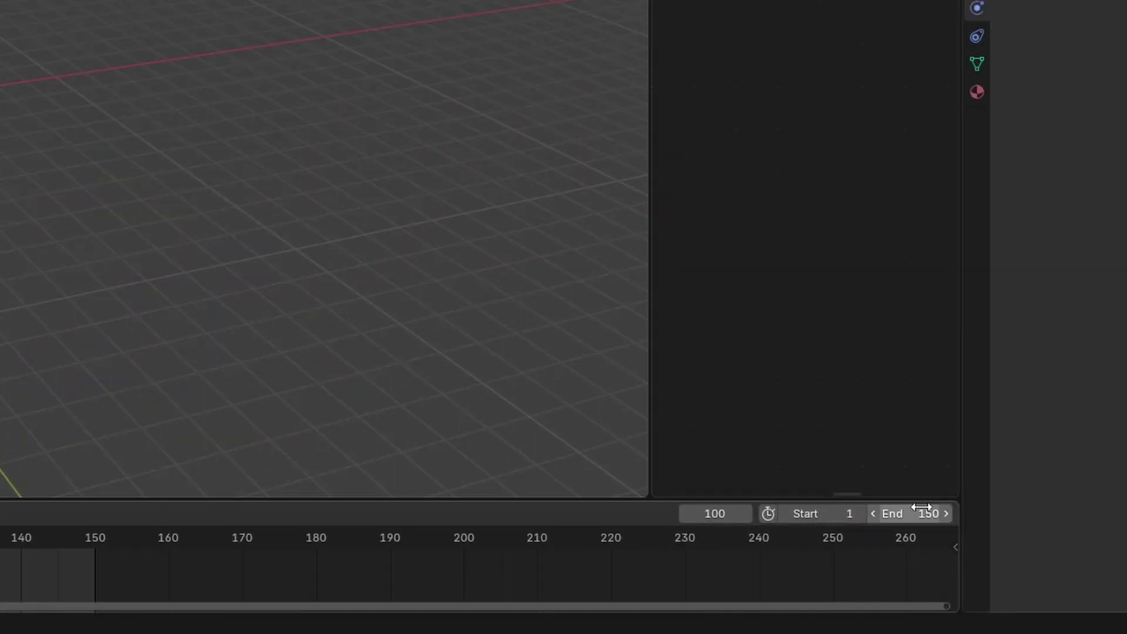
key(ctrl+s)
Play back the animation to check how the statue dissolves as the CTRL plane rises
key(space)
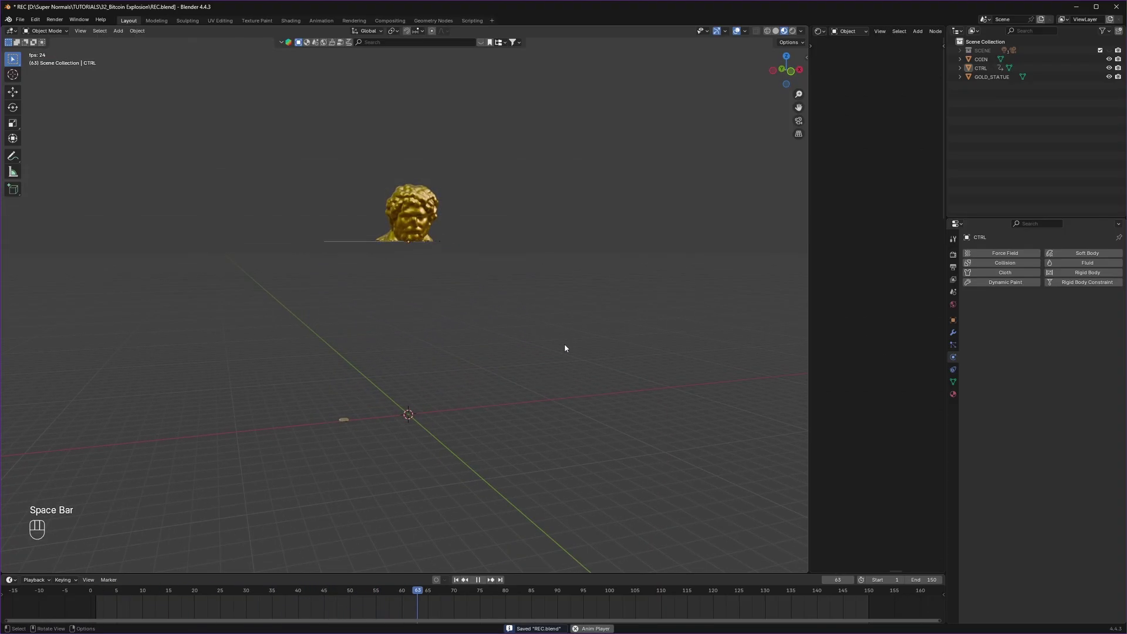
key(space)
middle_drag(534, 299, 534, 314)
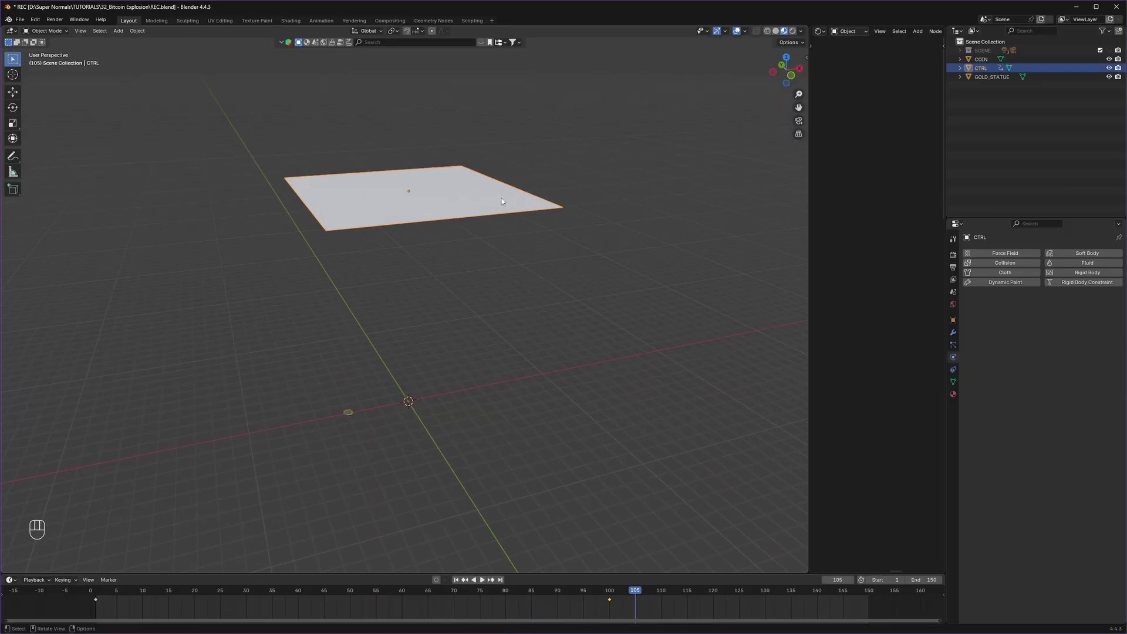
Set the CTRL plane's viewport display to Wire and replay the animation
click(809, 90)
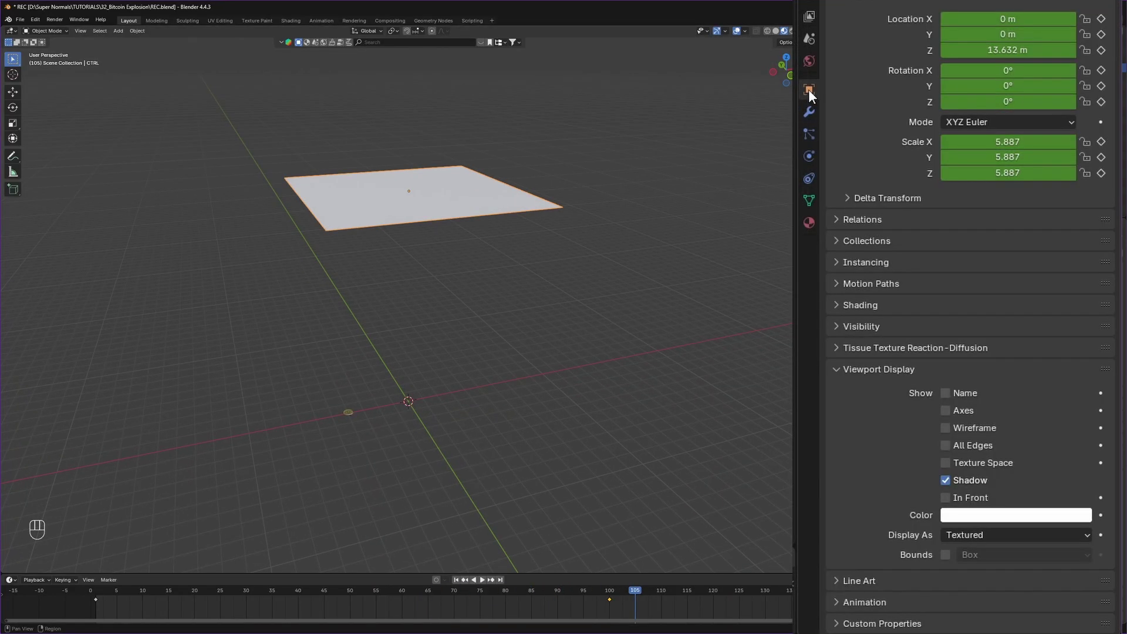
click(996, 535)
click(970, 573)
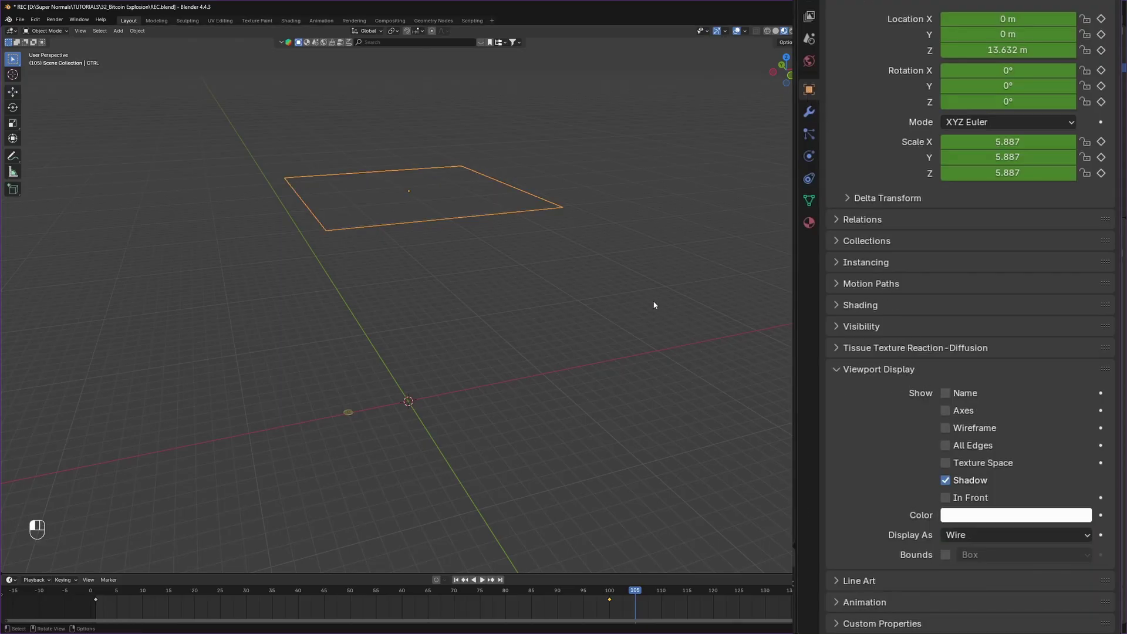
key(space)
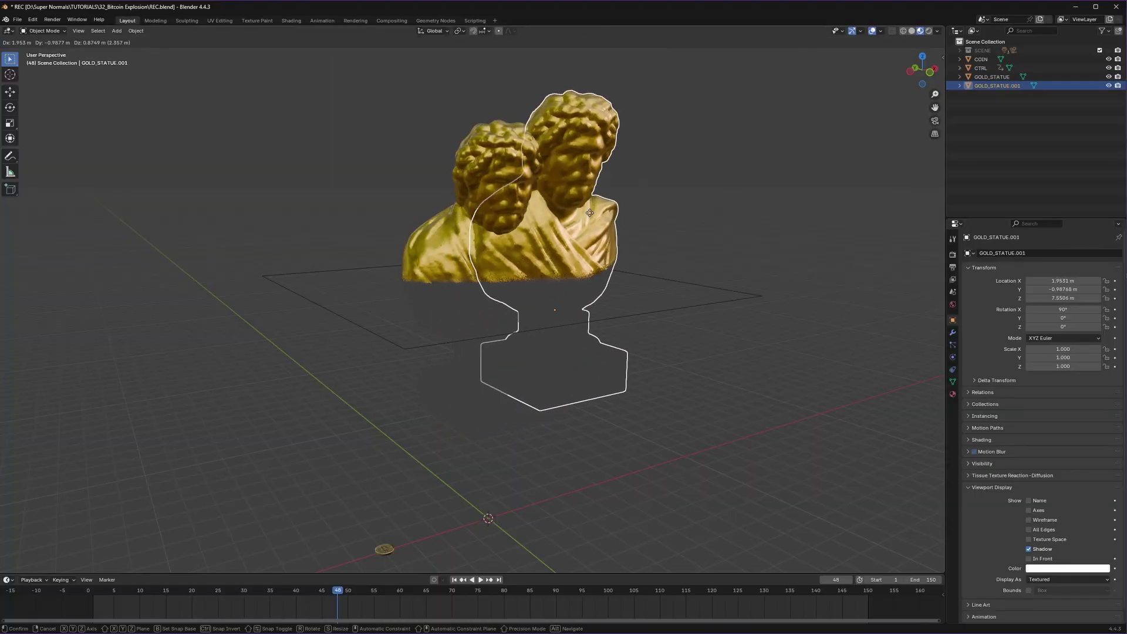
Duplicate the gold statue in place as EMITTER and remove the copy's bust material
key(Escape)
key(F2)
text(EMITTER)
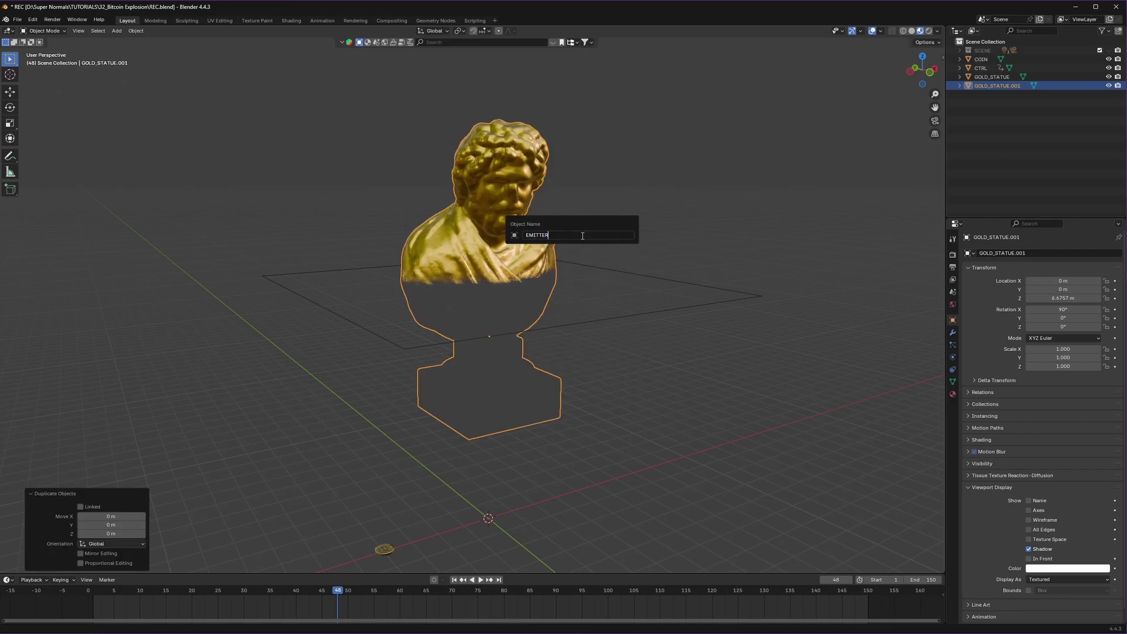
key(Return)
click(952, 394)
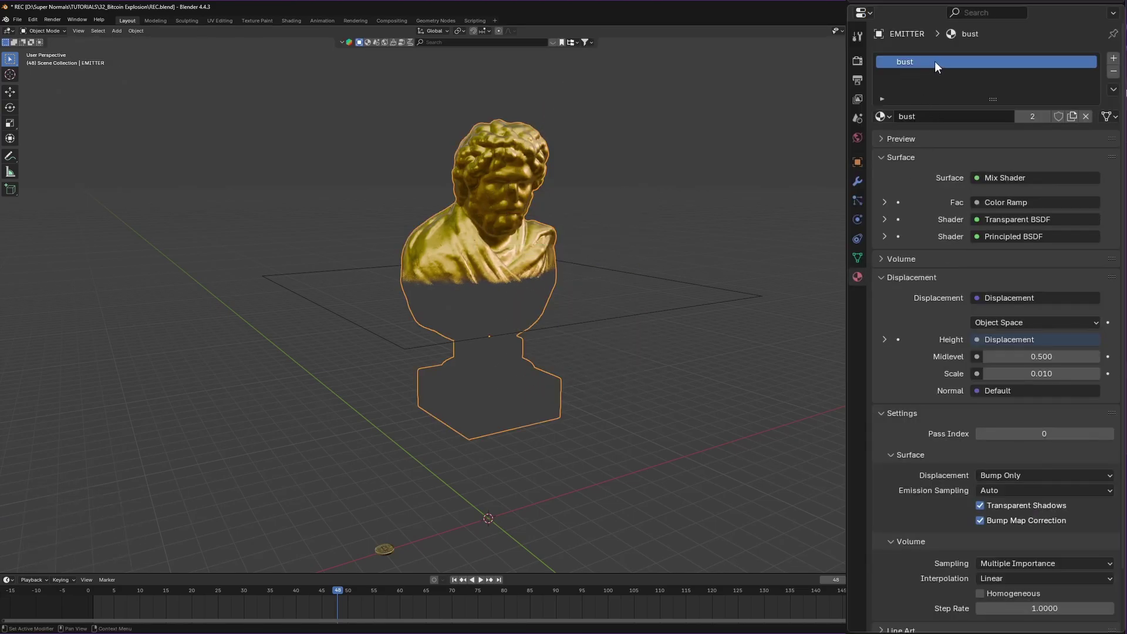
click(1114, 73)
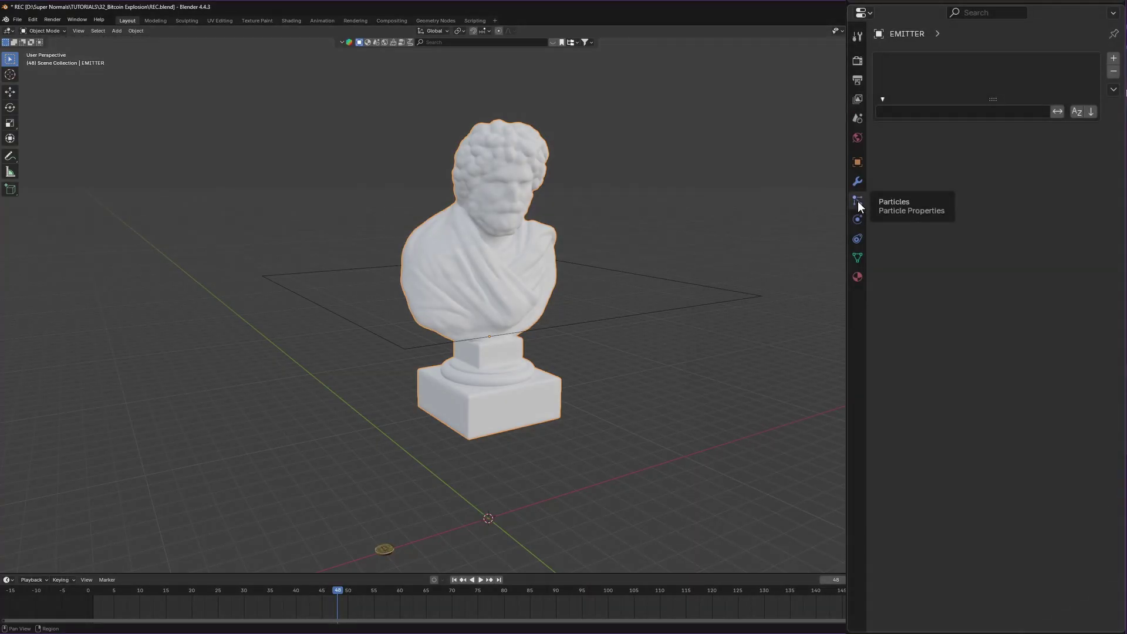
Add a particle system to EMITTER and play the animation to preview the emission
click(857, 201)
click(1114, 59)
key(space)
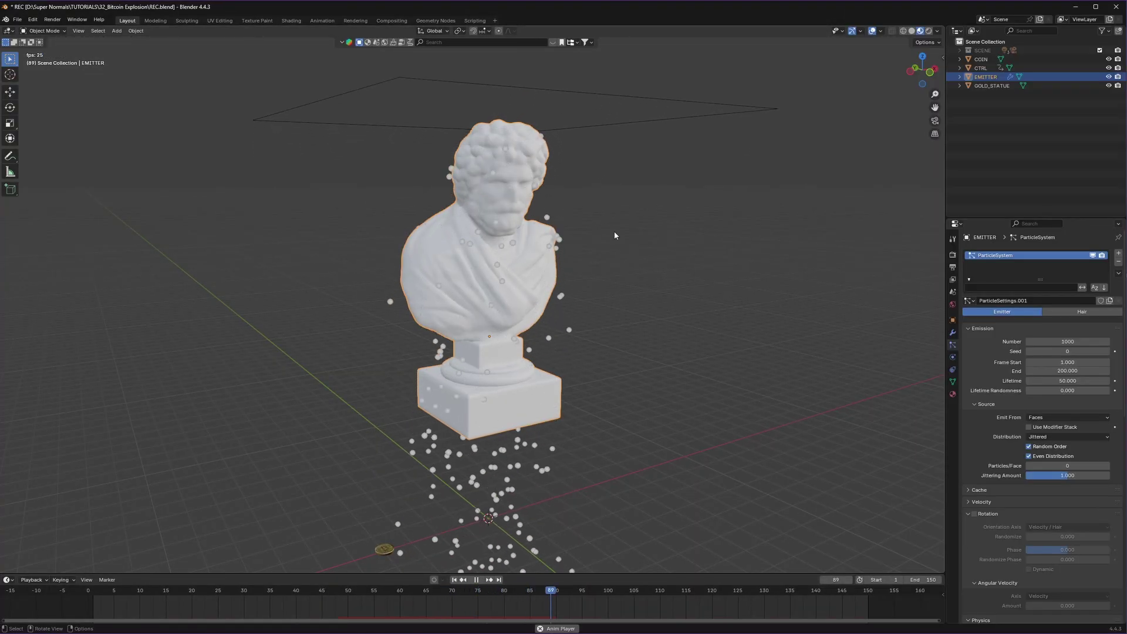
key(space)
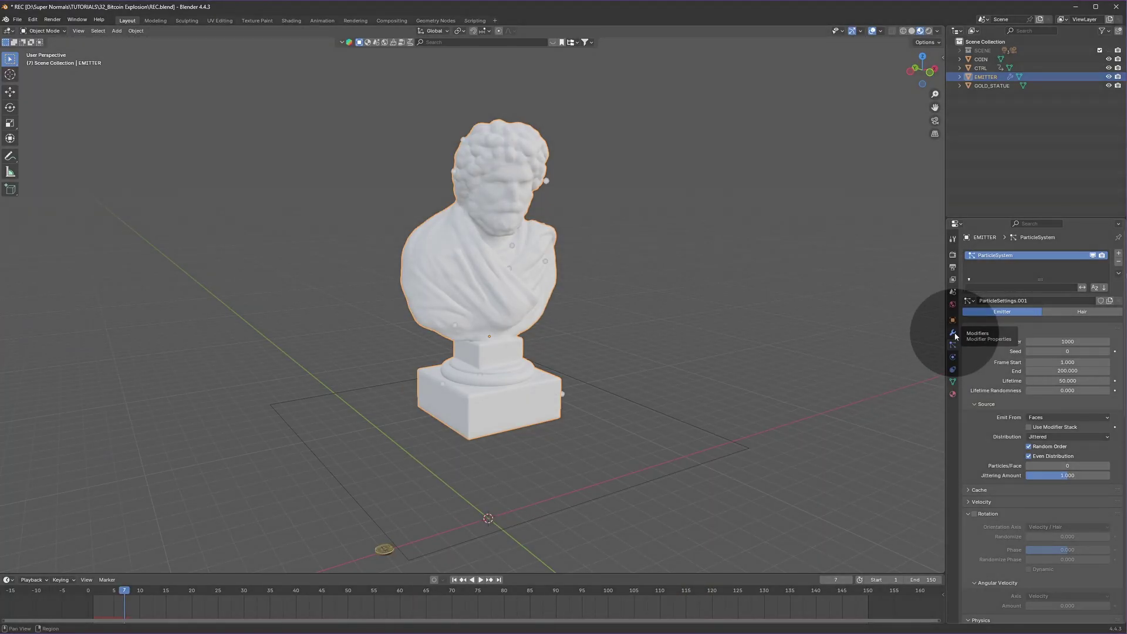
Add a Geometry Nodes modifier with a new node group to EMITTER, placed above the particle system
click(954, 333)
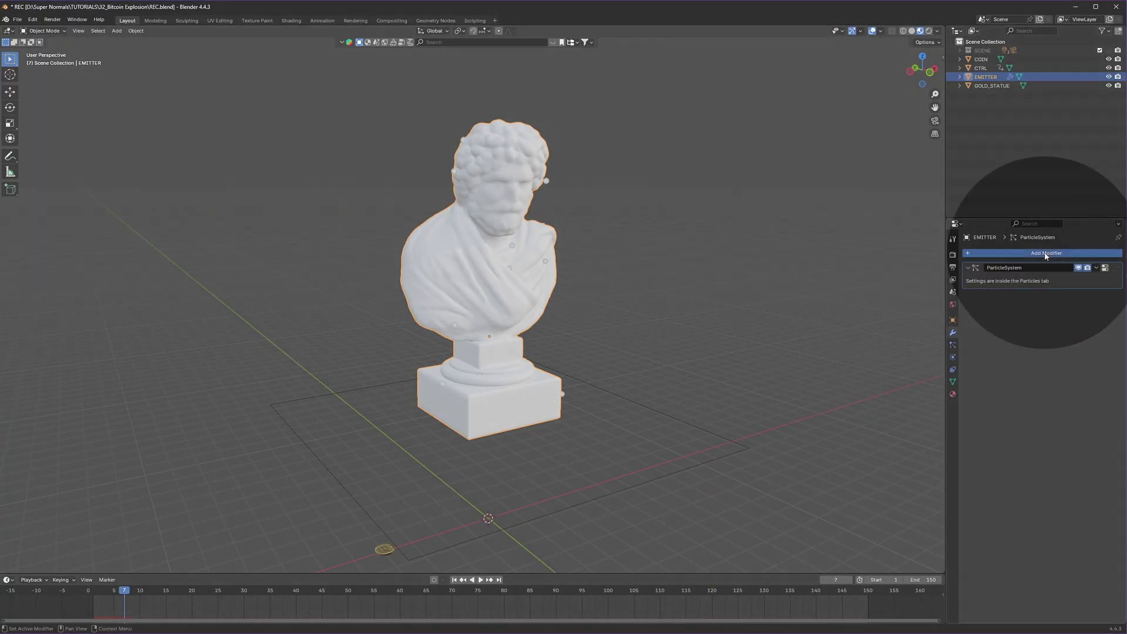
click(1045, 254)
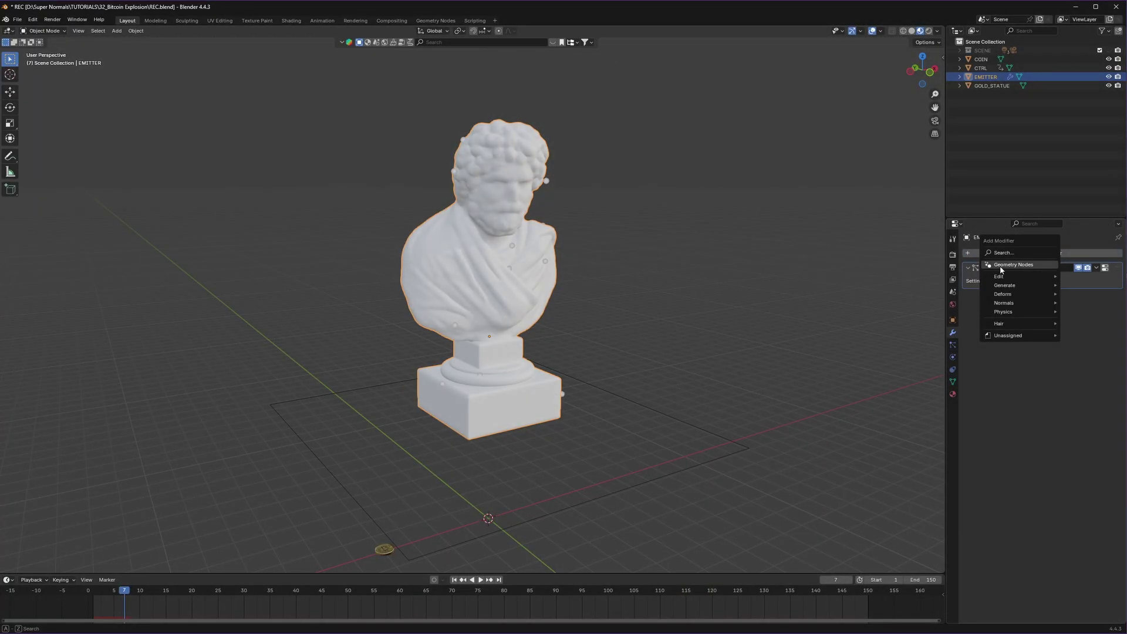
click(1027, 267)
drag(1117, 297, 1116, 270)
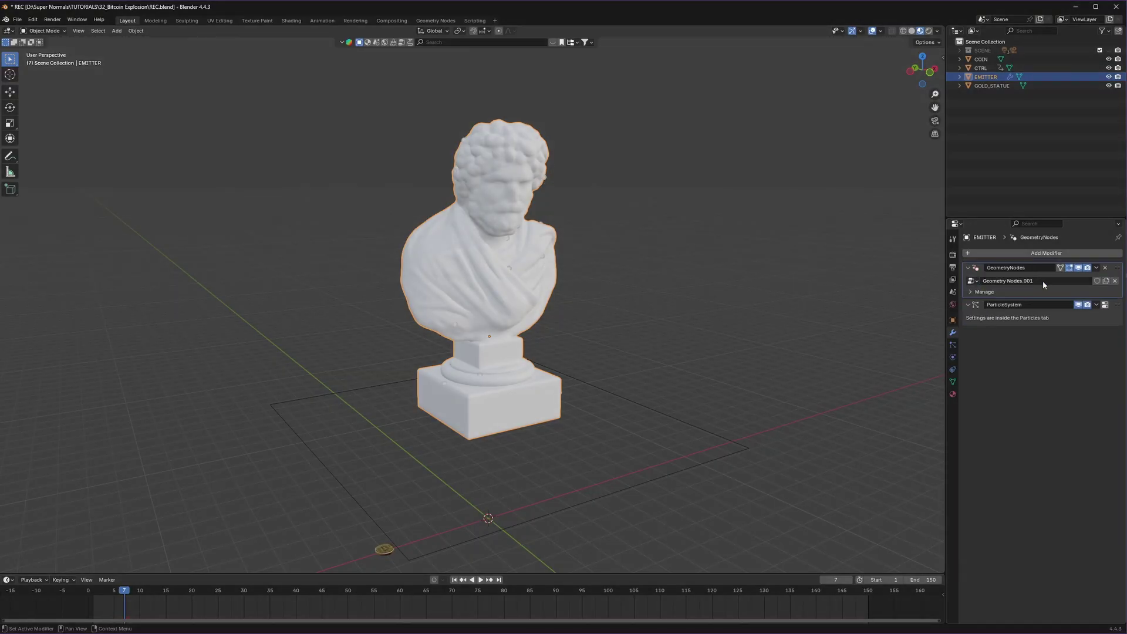
Split off a second area beside the 3D view and switch it to the Geometry Node Editor
drag(942, 28, 497, 217)
scroll(358, 205, up, 5)
scroll(358, 205, down, 1)
click(508, 32)
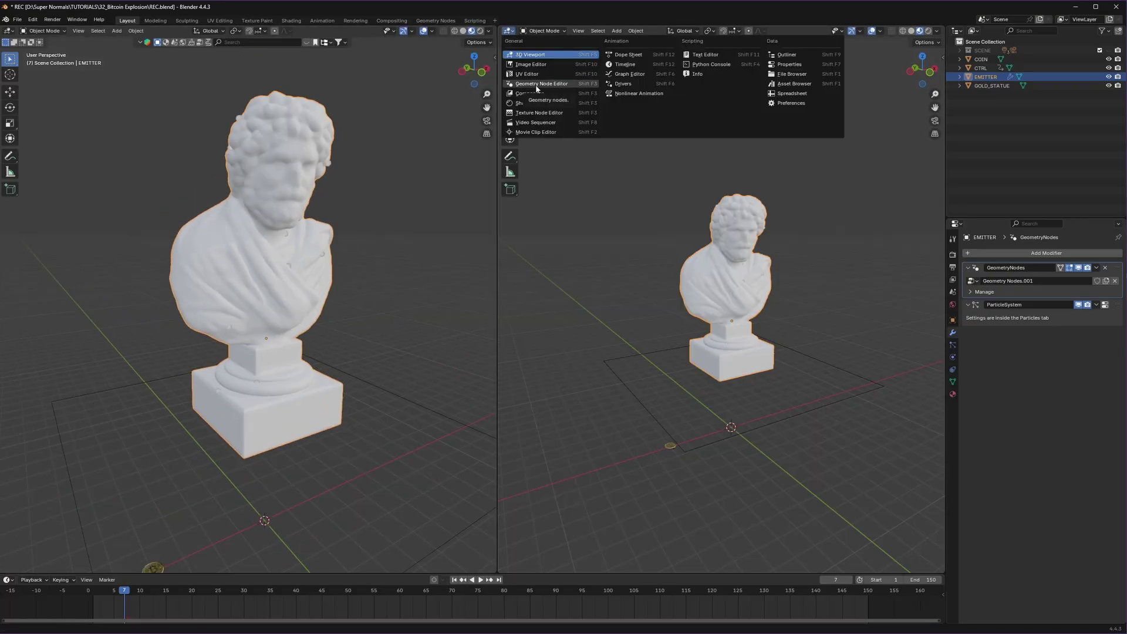
click(536, 85)
Add a Delete Geometry node on the link between Group Input and Group Output
key(shift+a)
text(dele)
click(855, 271)
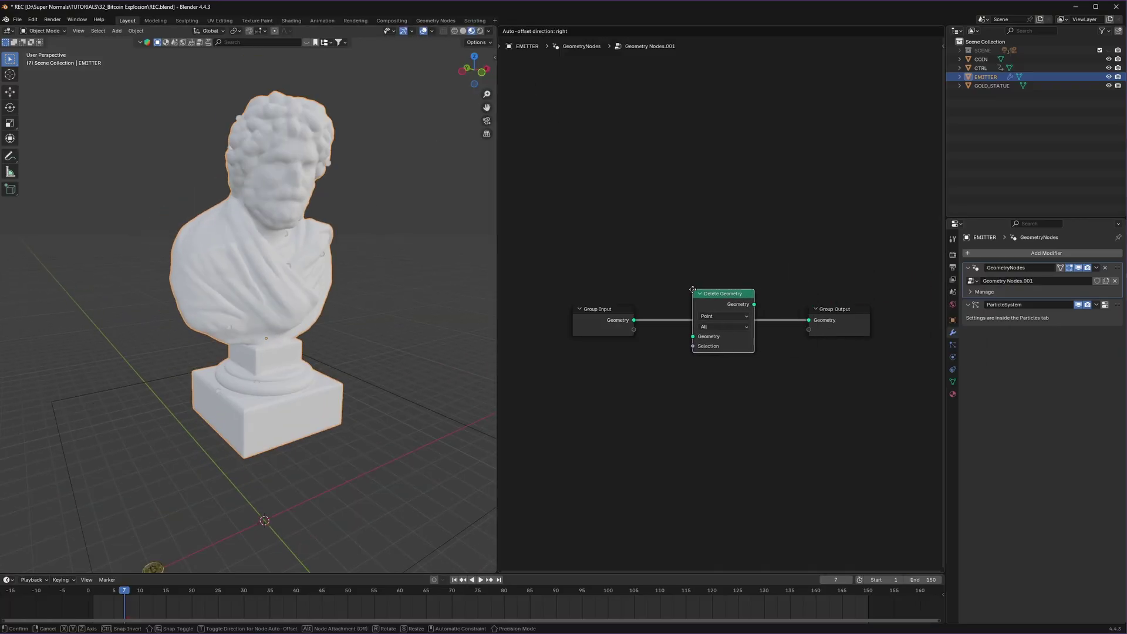
click(685, 286)
middle_drag(652, 384, 678, 383)
scroll(677, 375, up, 1)
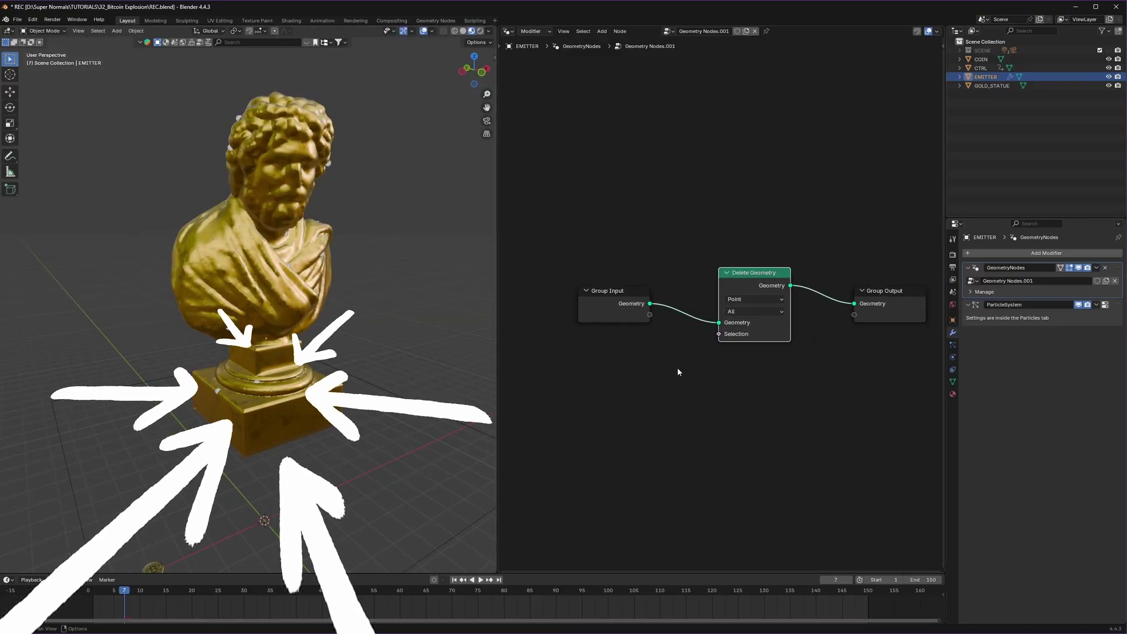
Bring the CTRL object into the node tree as a Relative Object Info and feed its Geometry into a new Geometry Proximity node
drag(981, 68, 574, 390)
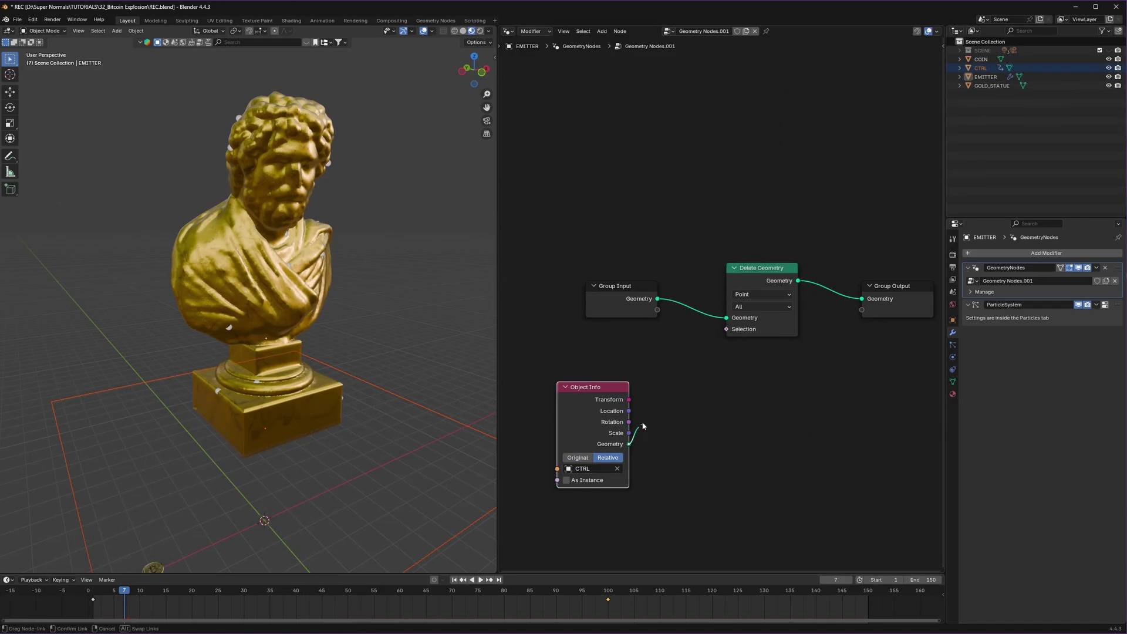
drag(647, 420, 675, 394)
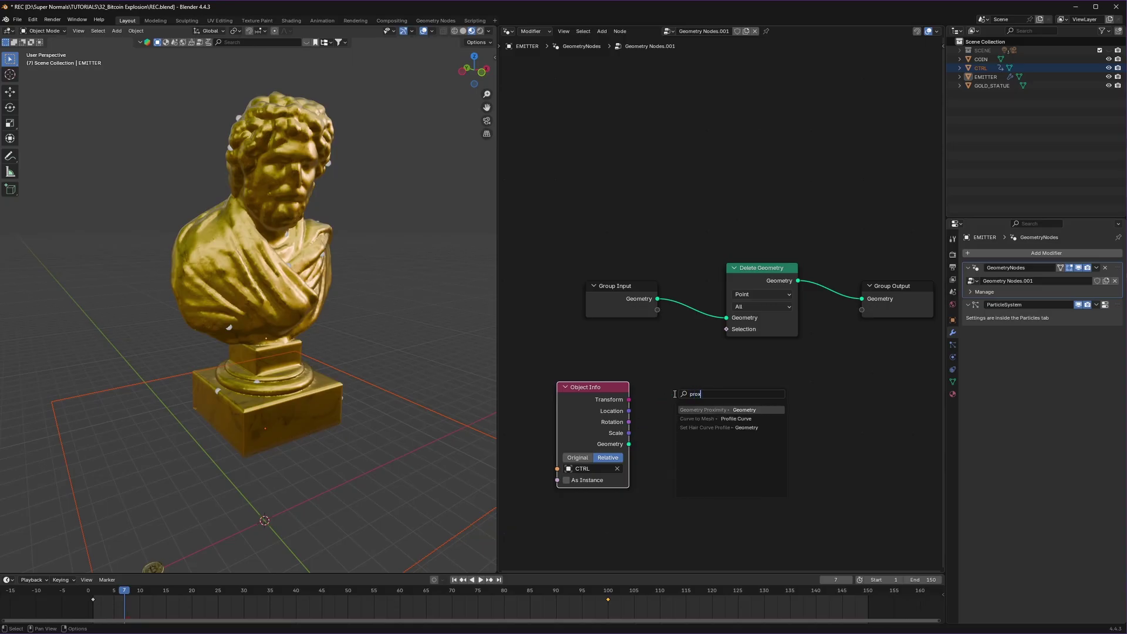
click(722, 410)
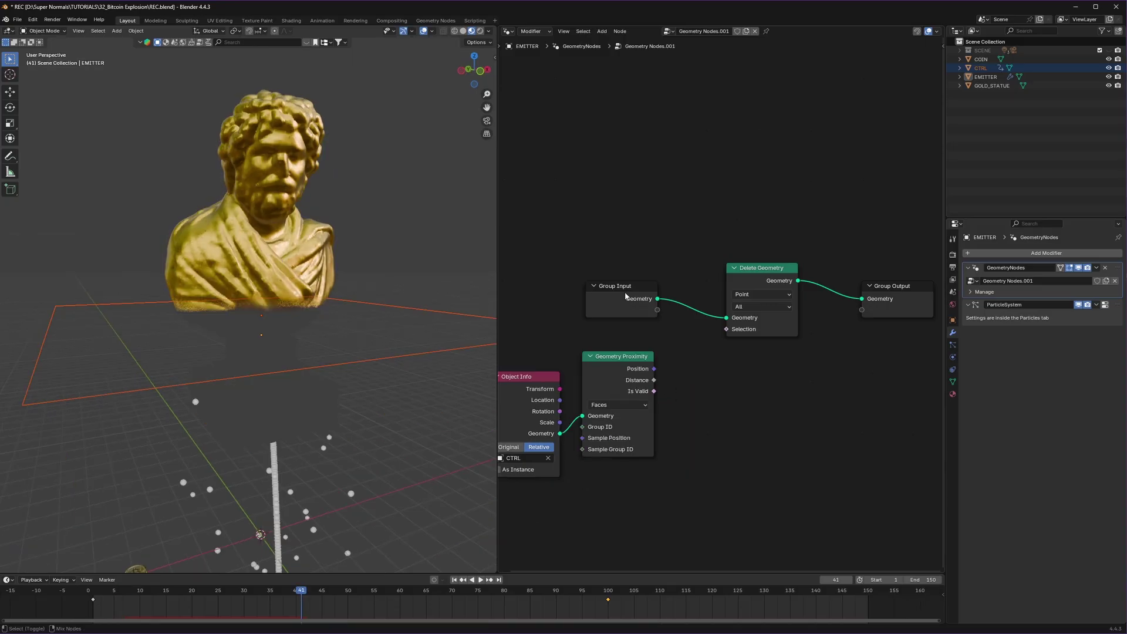
Preview the Geometry Proximity Distance on the statue through a temporary Viewer node and delete the viewer
ctrl+shift+click(625, 297)
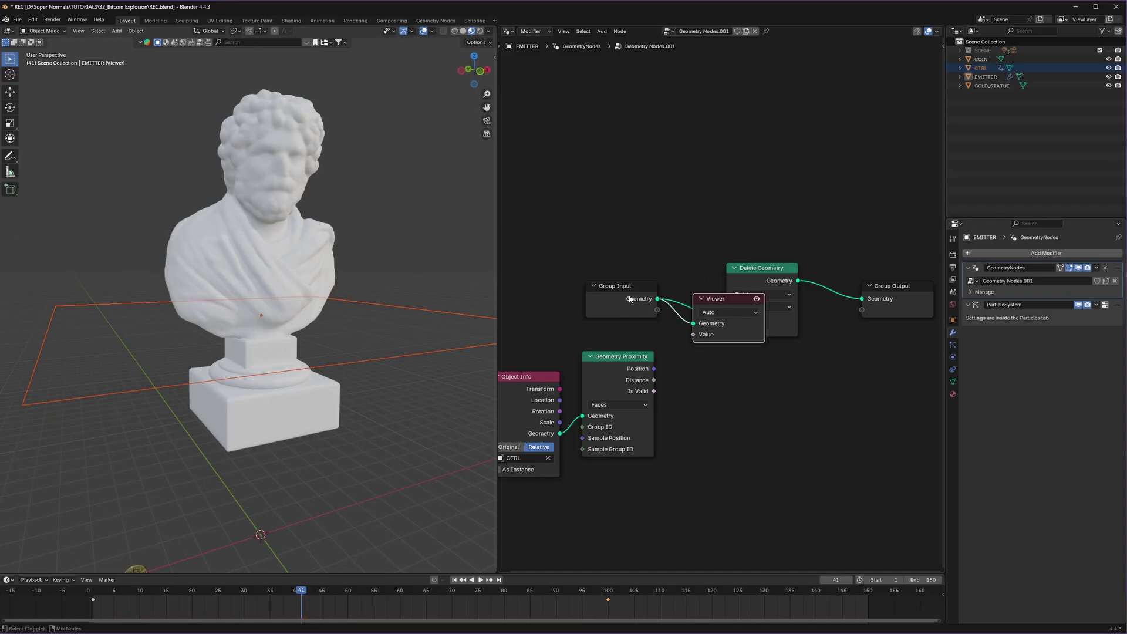
ctrl+shift+click(622, 360)
drag(717, 305, 756, 343)
drag(733, 379, 733, 379)
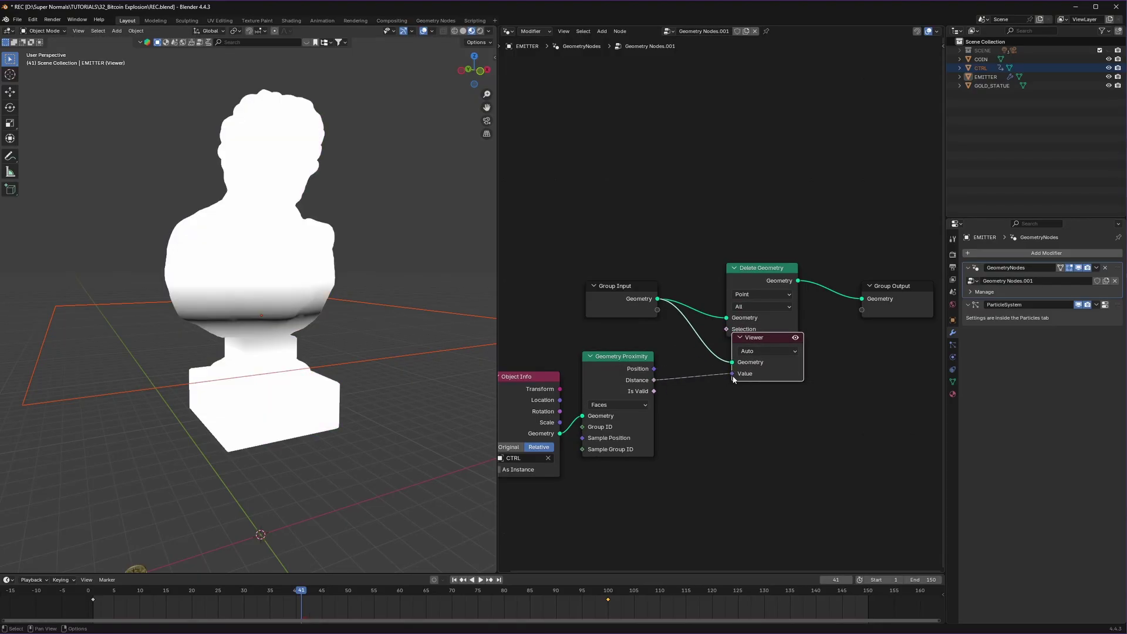
mouse_move(314, 307)
middle_down()
mouse_move(368, 305)
mouse_move(304, 306)
middle_up()
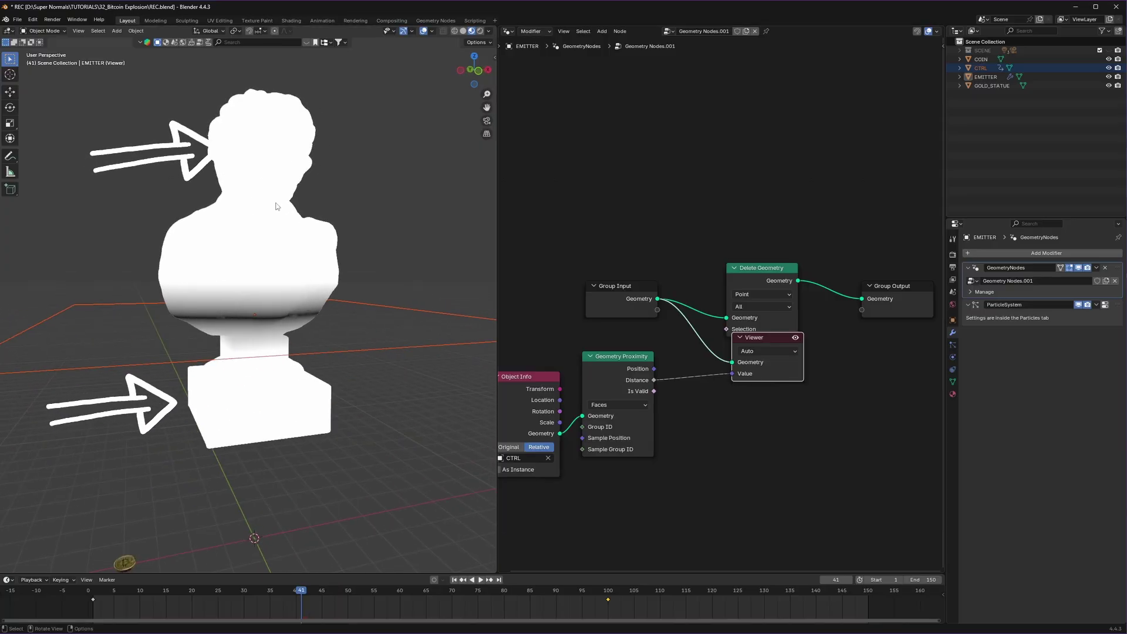
key(x)
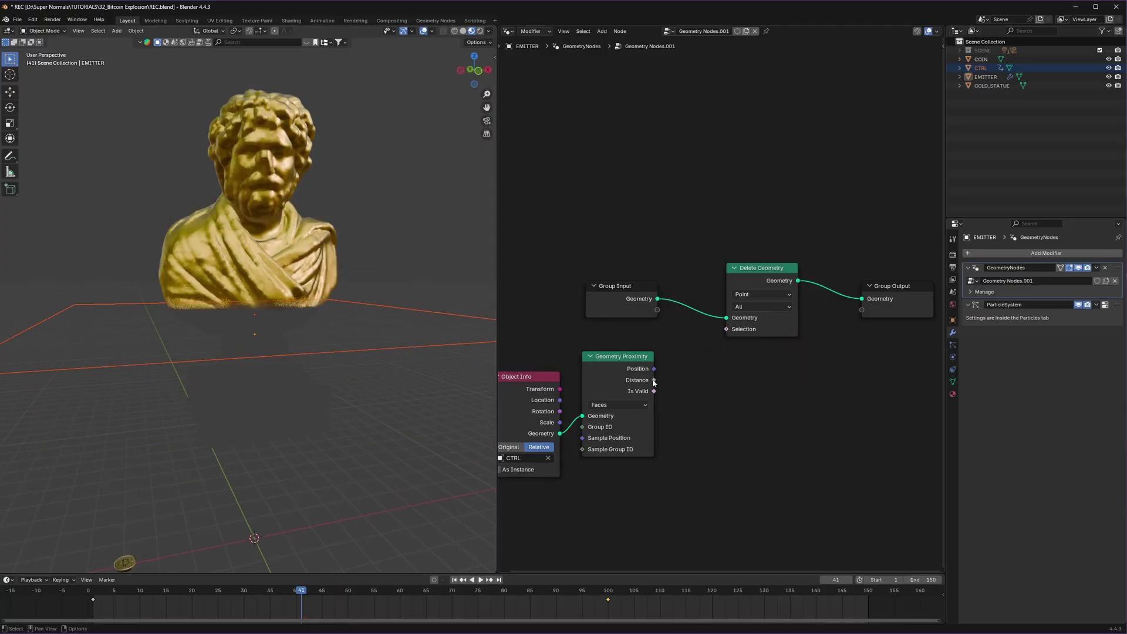
Link the proximity Distance through a Color Ramp to Delete Geometry's Selection, with the black stop at about 0.159
drag(723, 334, 723, 335)
key(shift+a)
text(color)
click(777, 394)
click(674, 341)
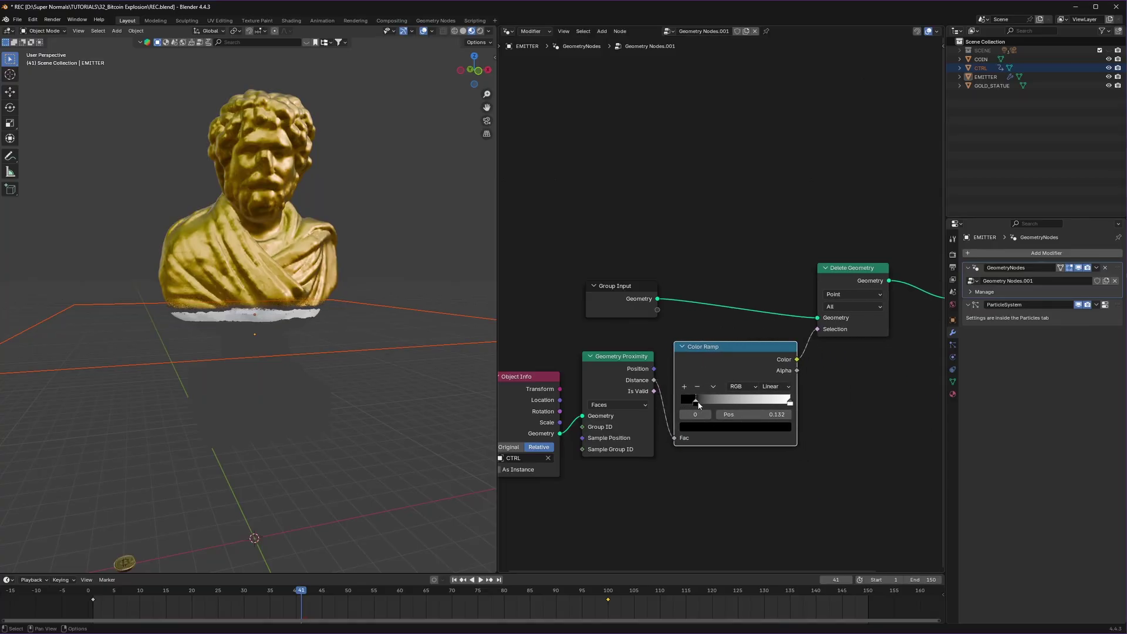
middle_drag(238, 311, 267, 328)
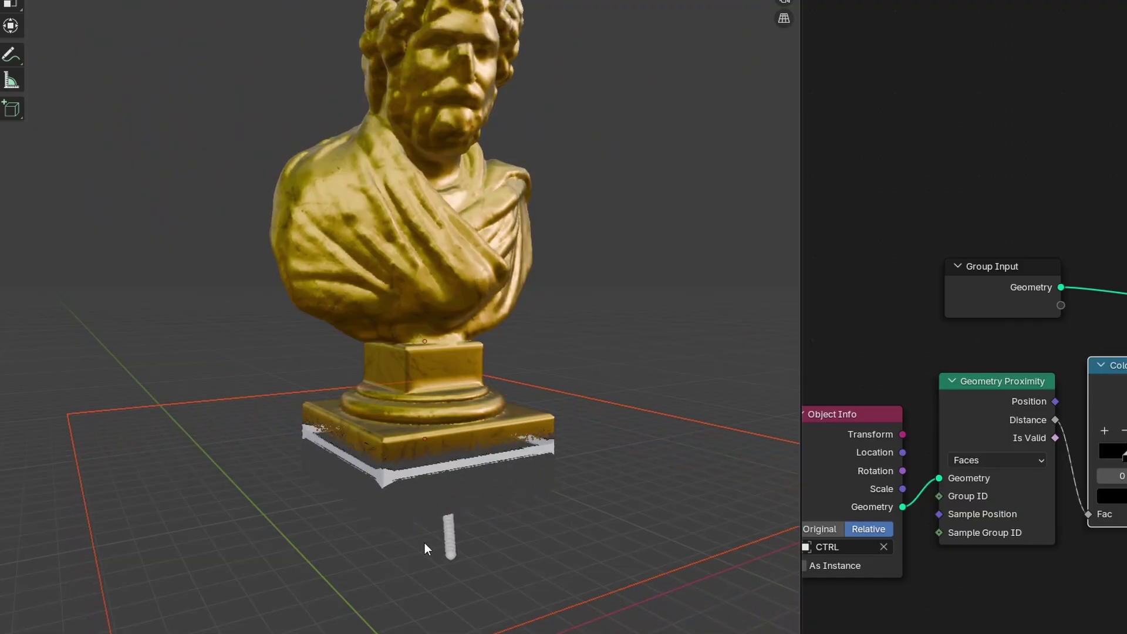
key(g)
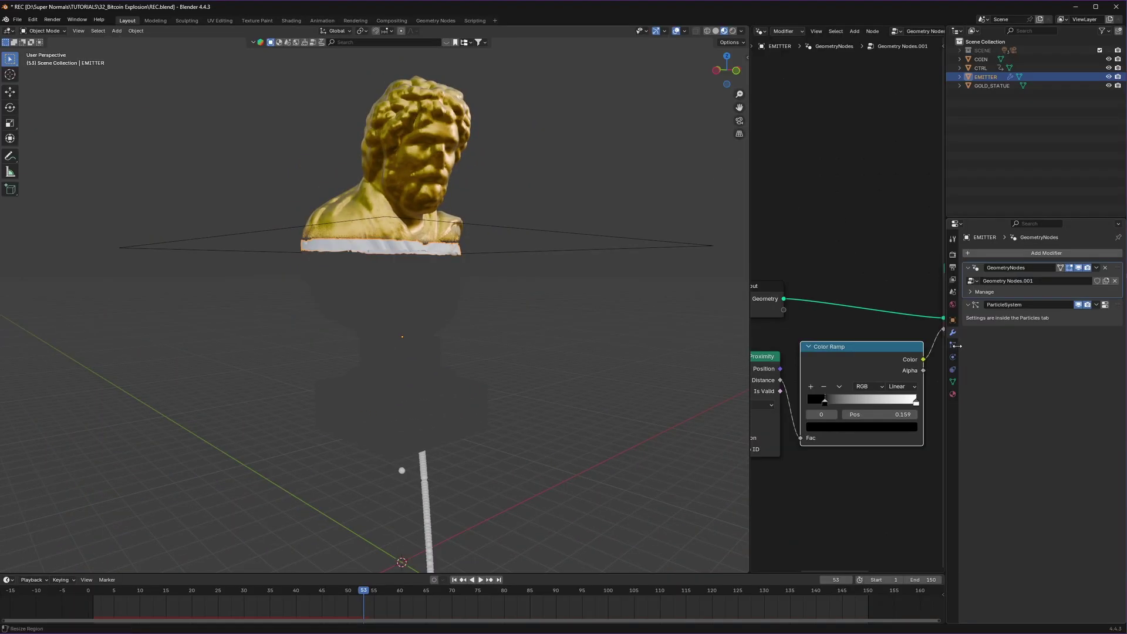
Enable Use Modifier Stack for EMITTER's particles, set the emission End to frame 90 and replay the animation
click(952, 345)
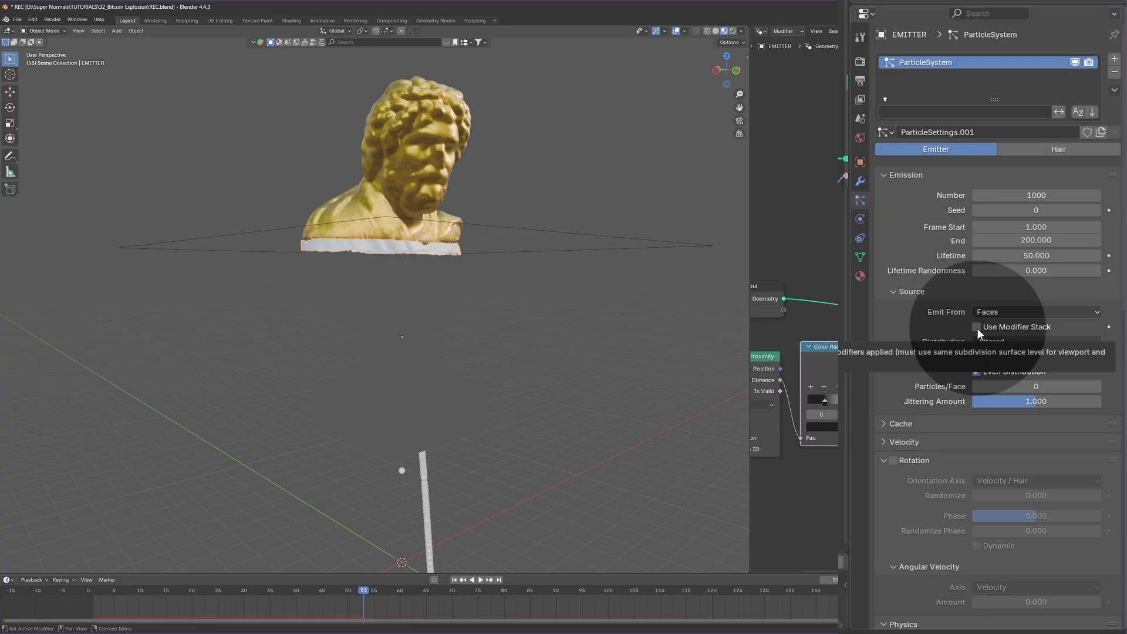
click(977, 327)
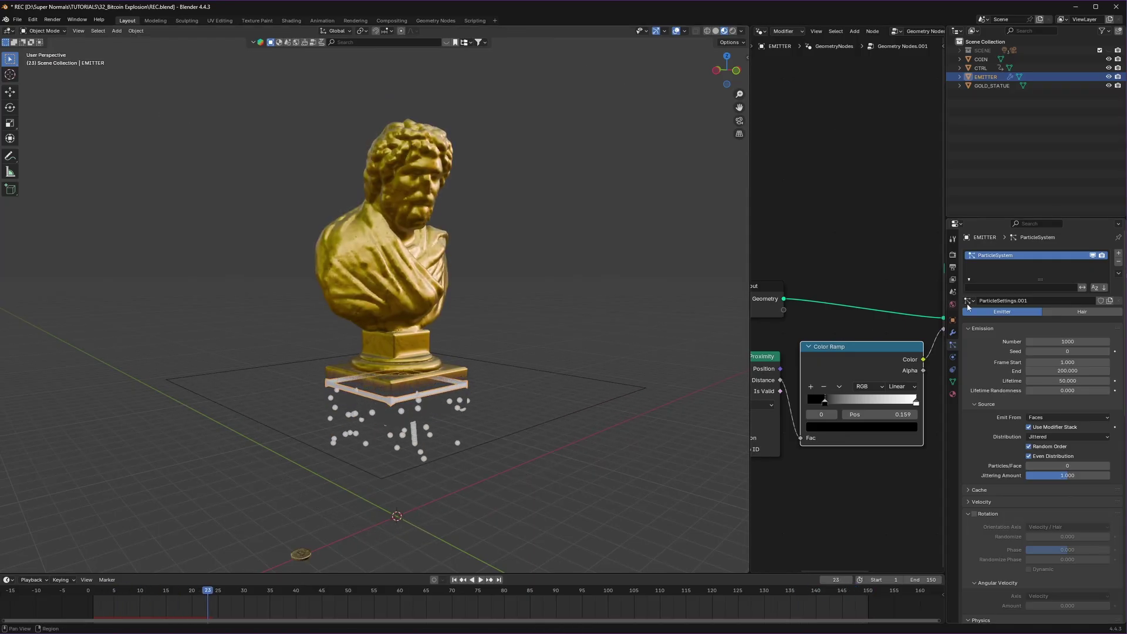
click(1072, 371)
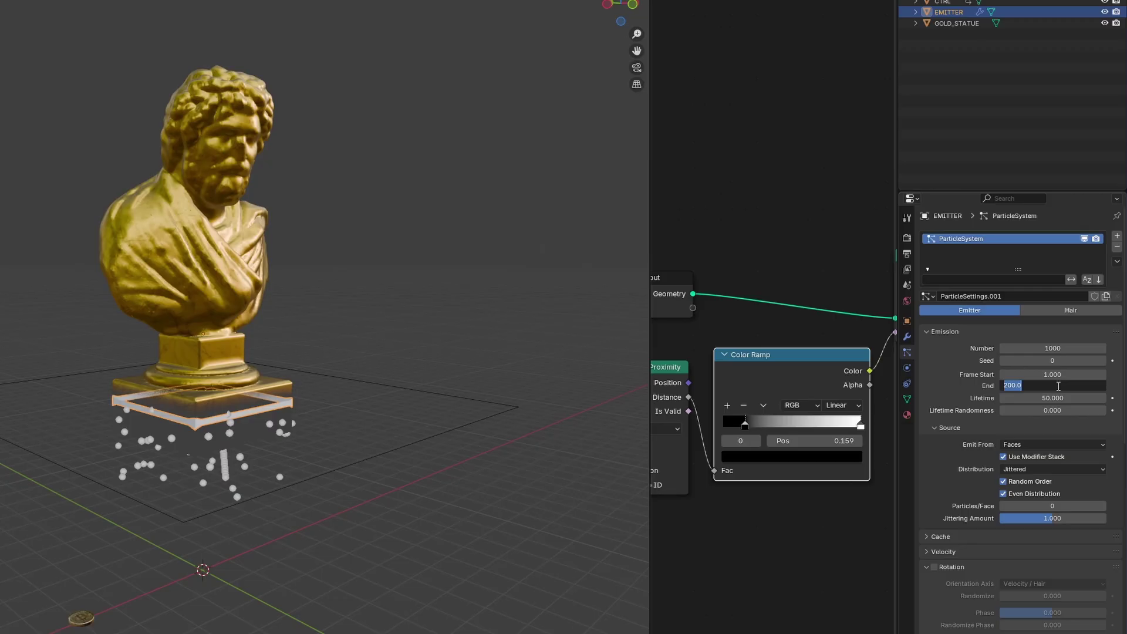
text(90)
key(Return)
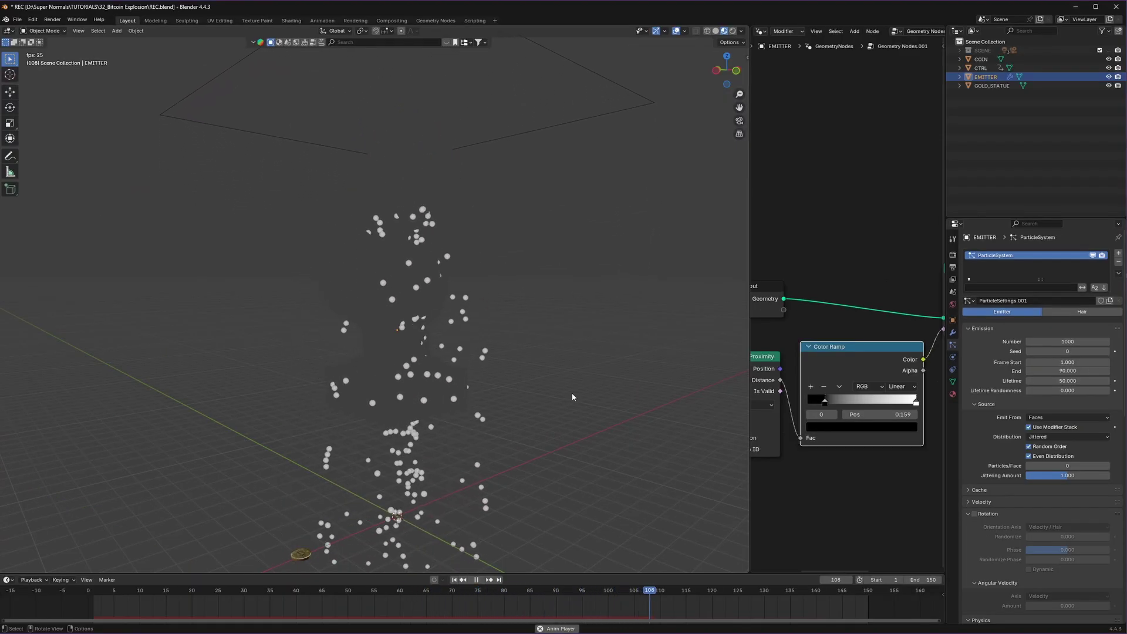
key(space)
Set the particle emission's Frame Start to 10
middle_drag(566, 467, 557, 359)
scroll(546, 414, up, 4)
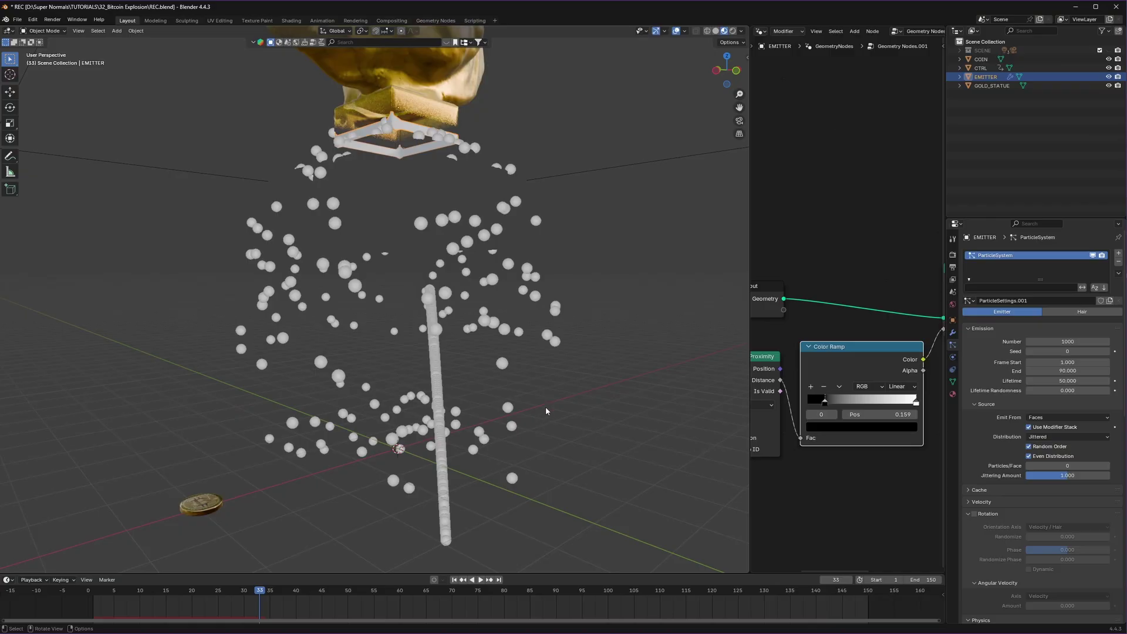
click(1071, 362)
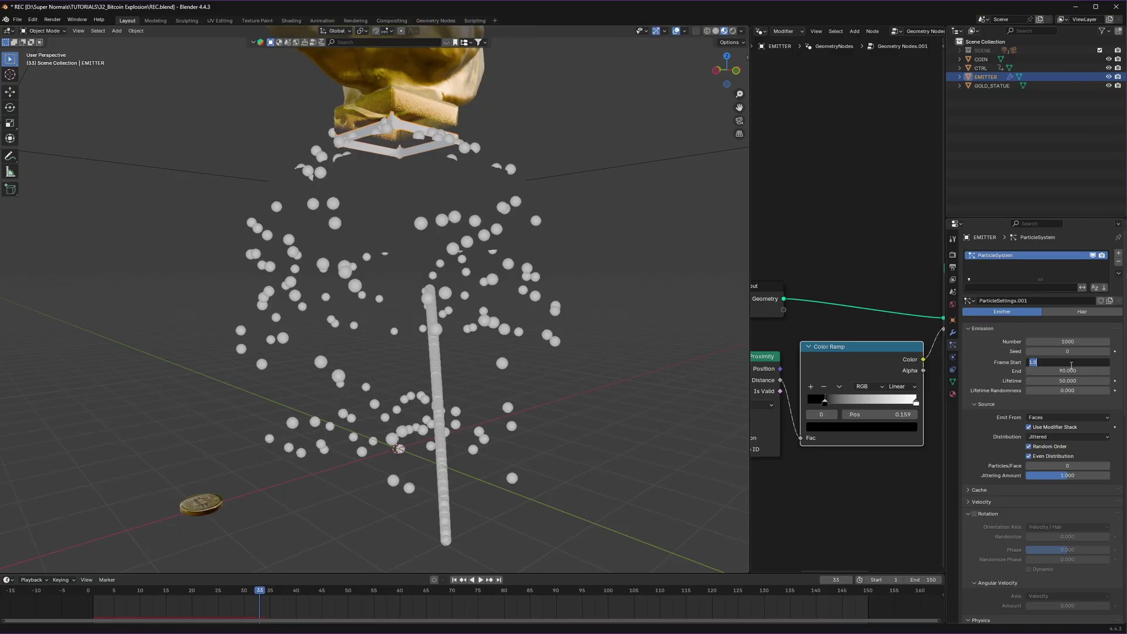
text(10)
key(Return)
scroll(473, 363, down, 5)
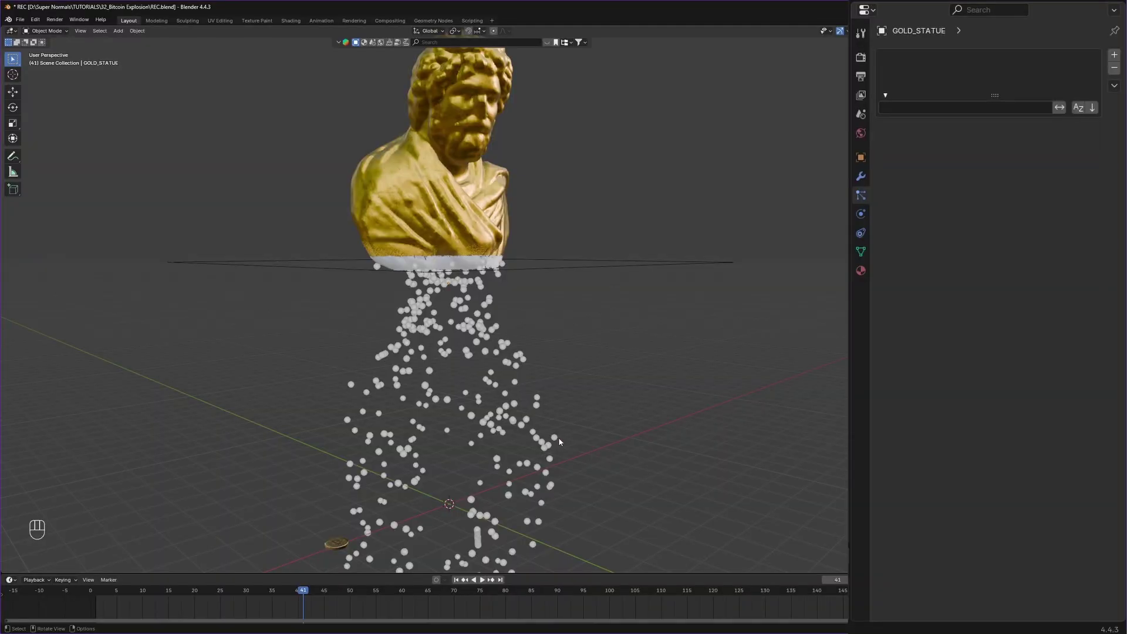
Render EMITTER's particles as Object, using COIN as the instance object
click(482, 264)
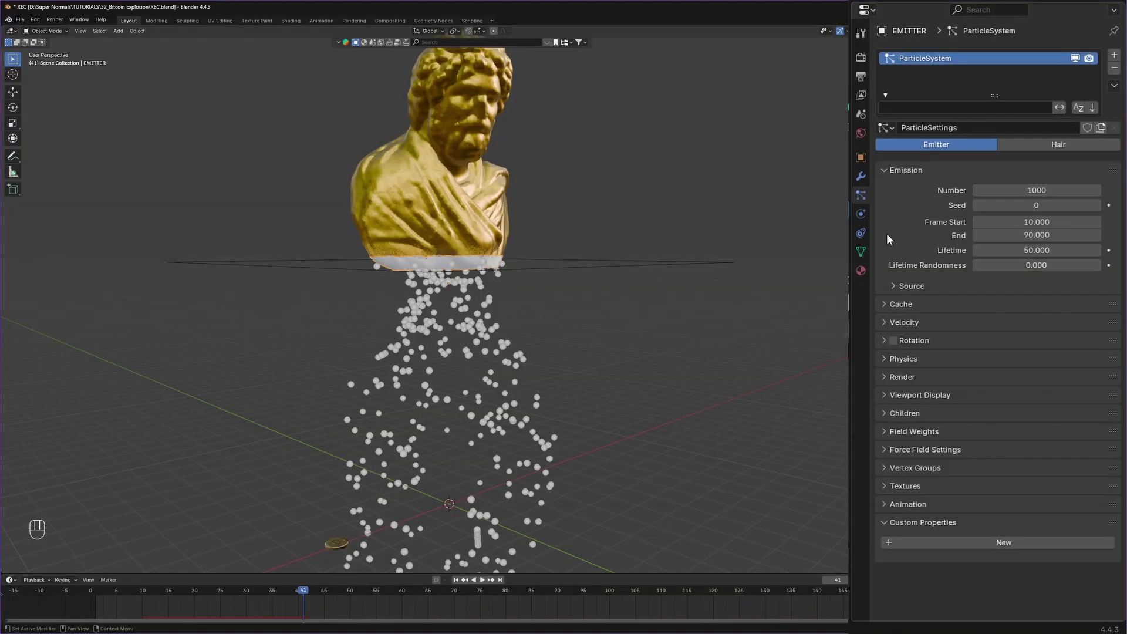
click(890, 377)
scroll(890, 376, down, 5)
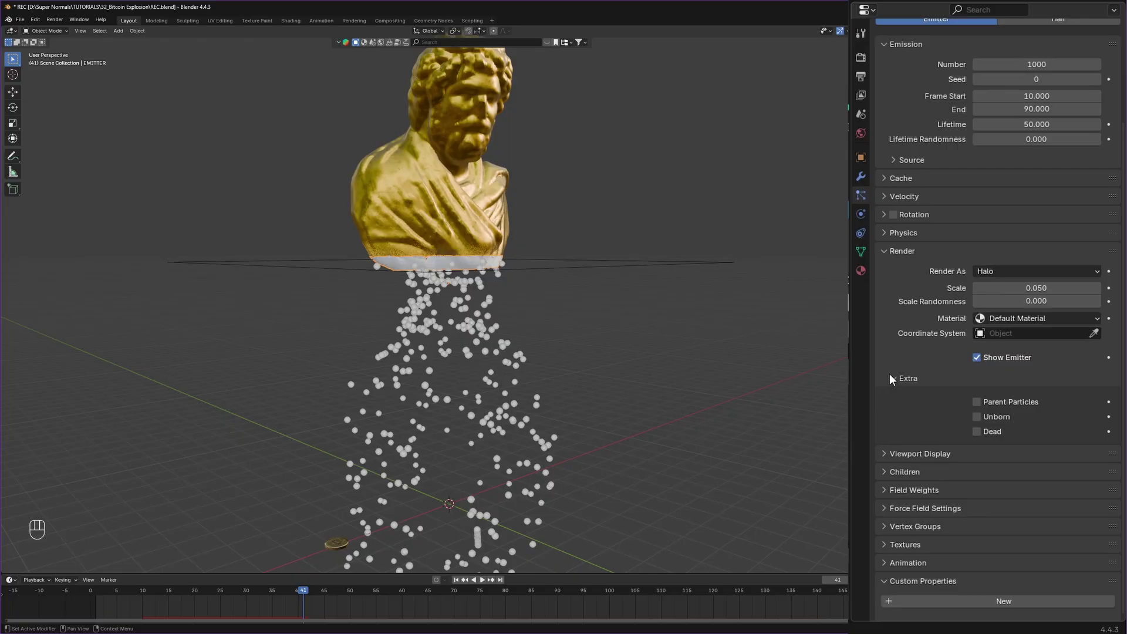
click(991, 273)
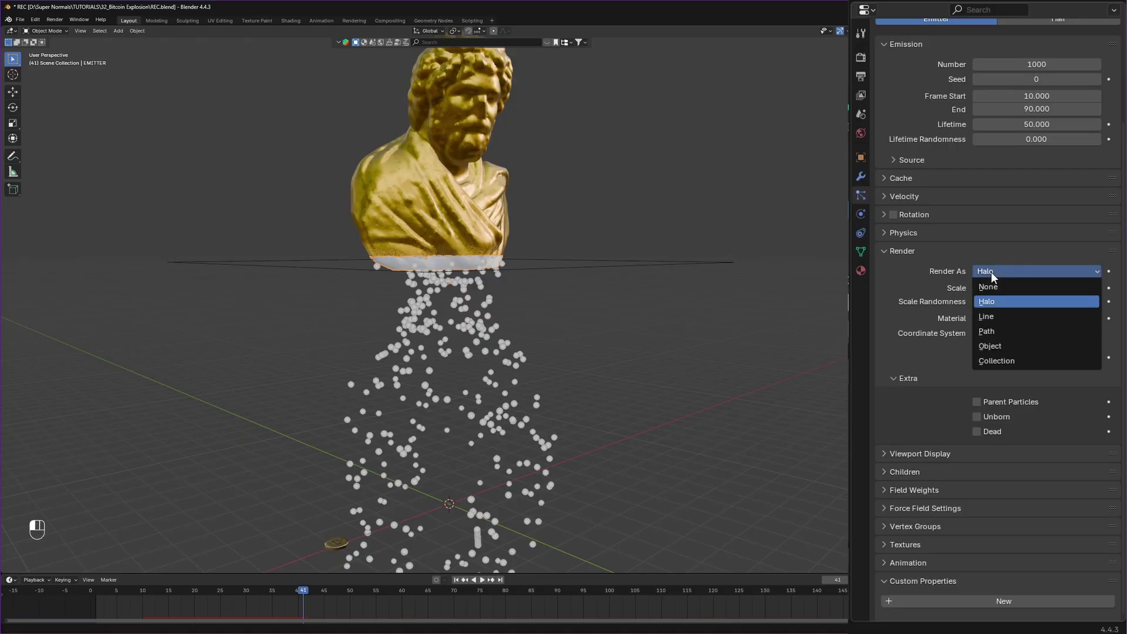
click(998, 344)
click(1093, 370)
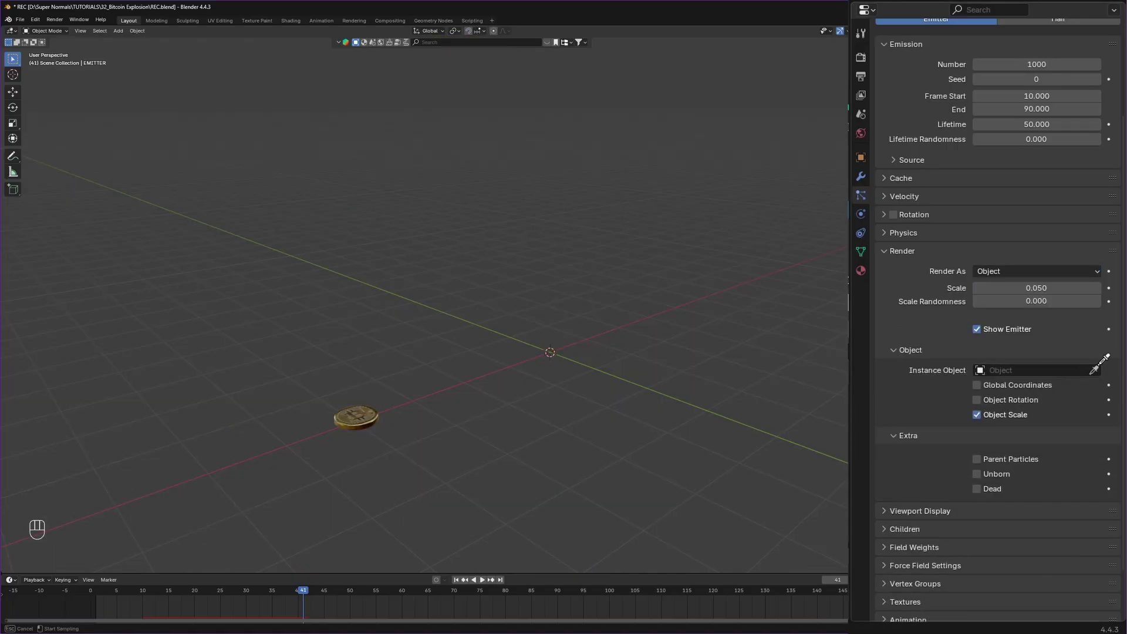
click(372, 405)
Preview the coin emission and set the particle render Scale to 0.6
middle_drag(373, 405, 590, 306)
scroll(591, 306, up, 3)
key(space)
key(space)
click(523, 230)
click(608, 377)
double_click(1023, 232)
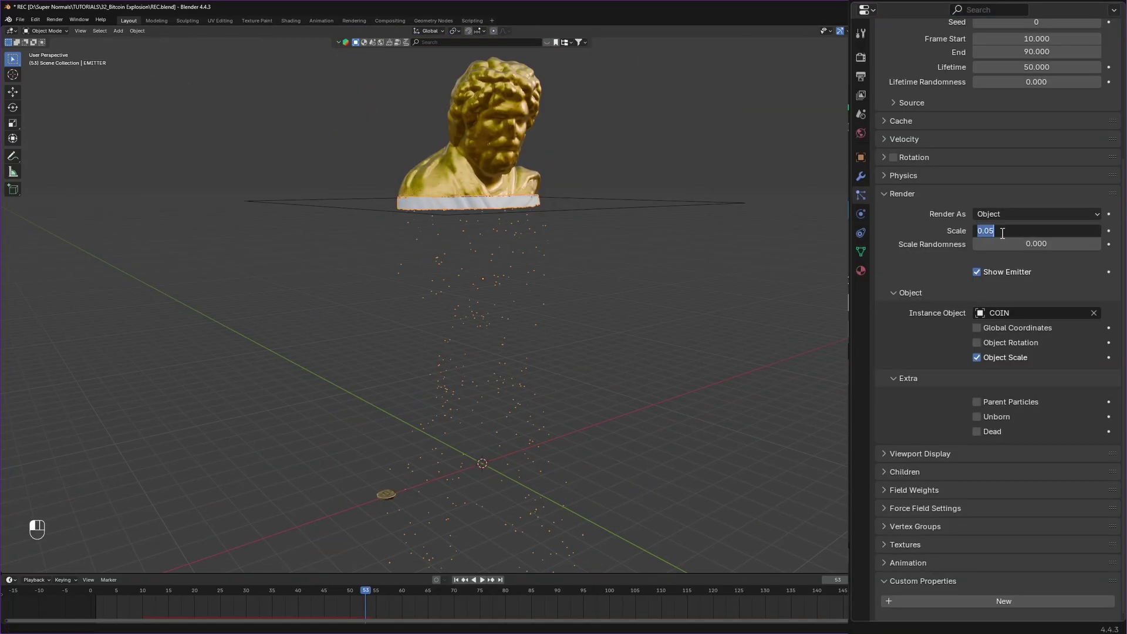
text(0.6)
key(Return)
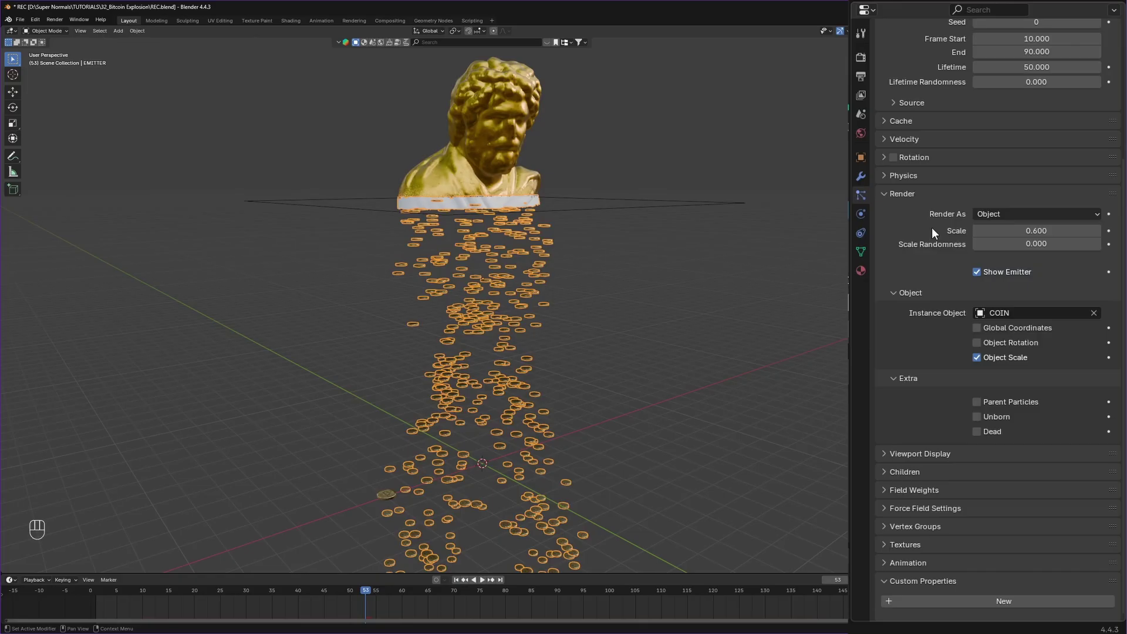
middle_drag(646, 384, 697, 387)
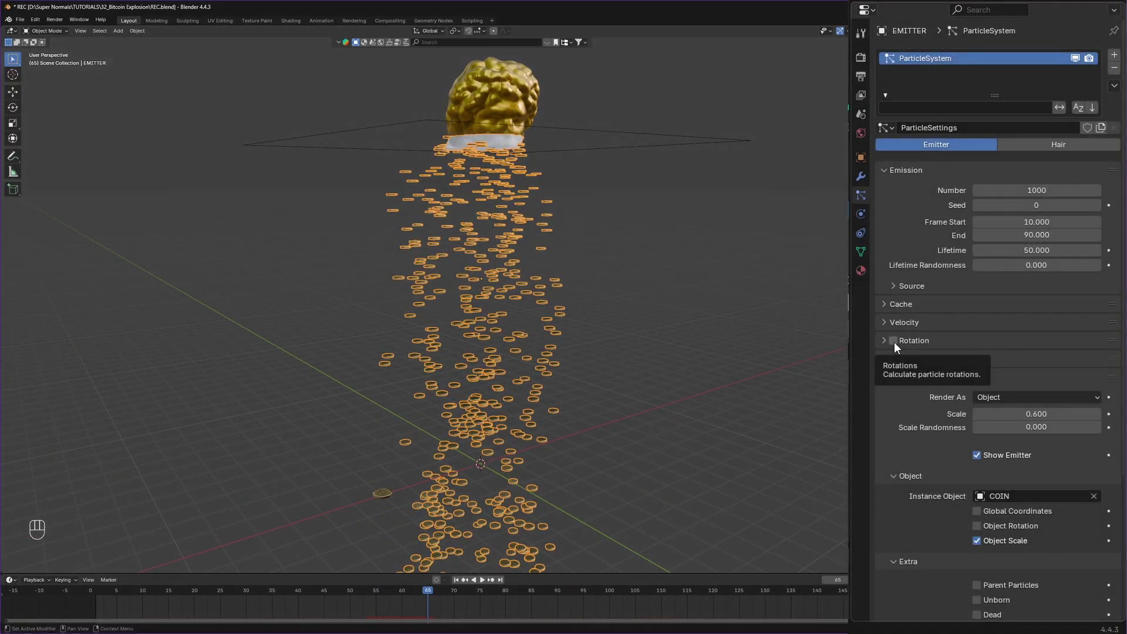
Enable Rotation with the Dynamic option for the particles and replay the animation
click(894, 341)
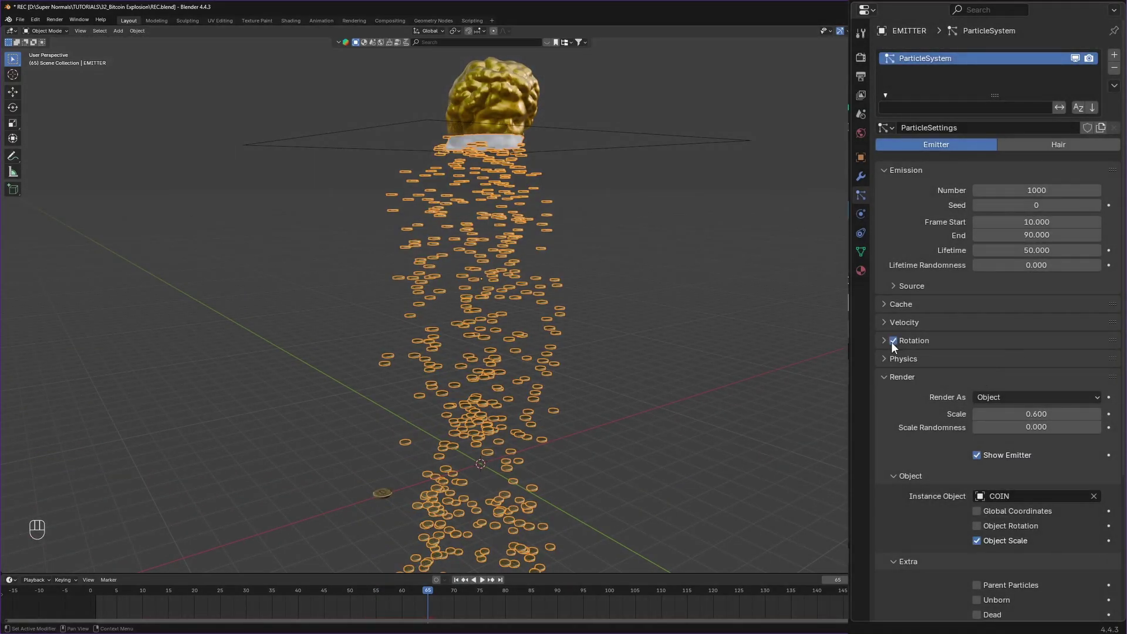
click(884, 341)
scroll(882, 341, down, 2)
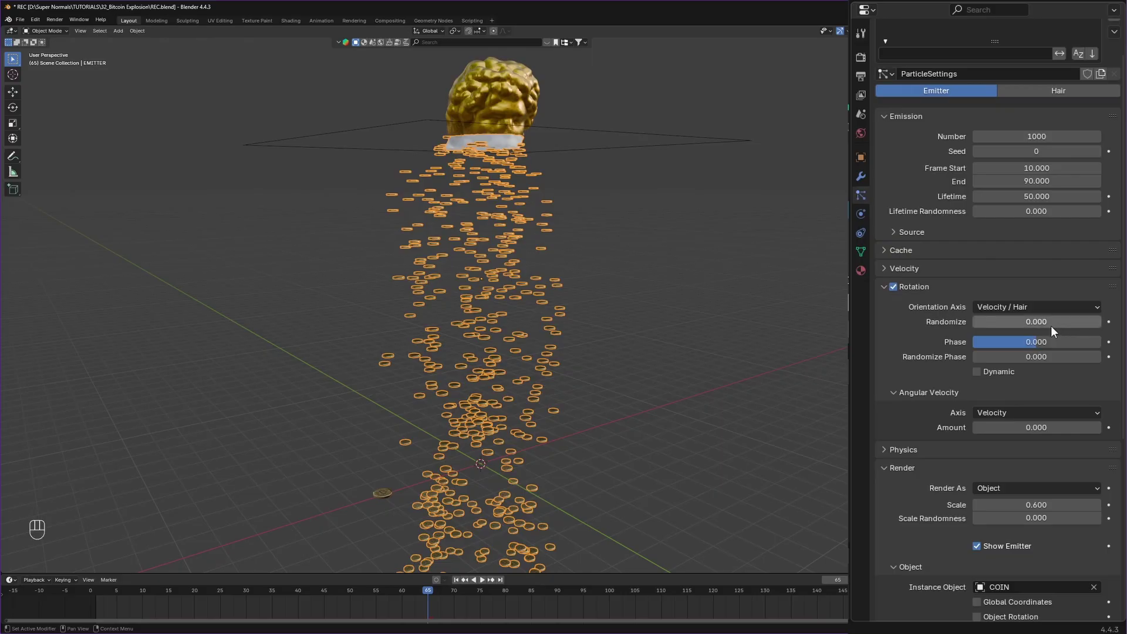
click(977, 371)
key(space)
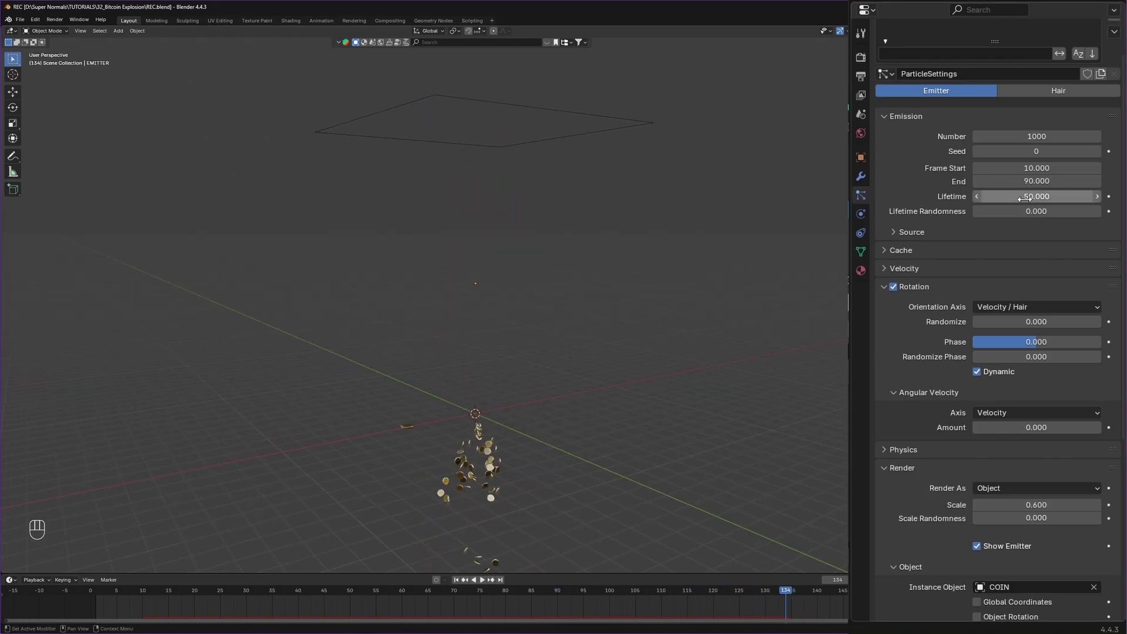
Set the particle Lifetime to 100 and replay the animation
click(1031, 196)
text(100)
key(Return)
key(space)
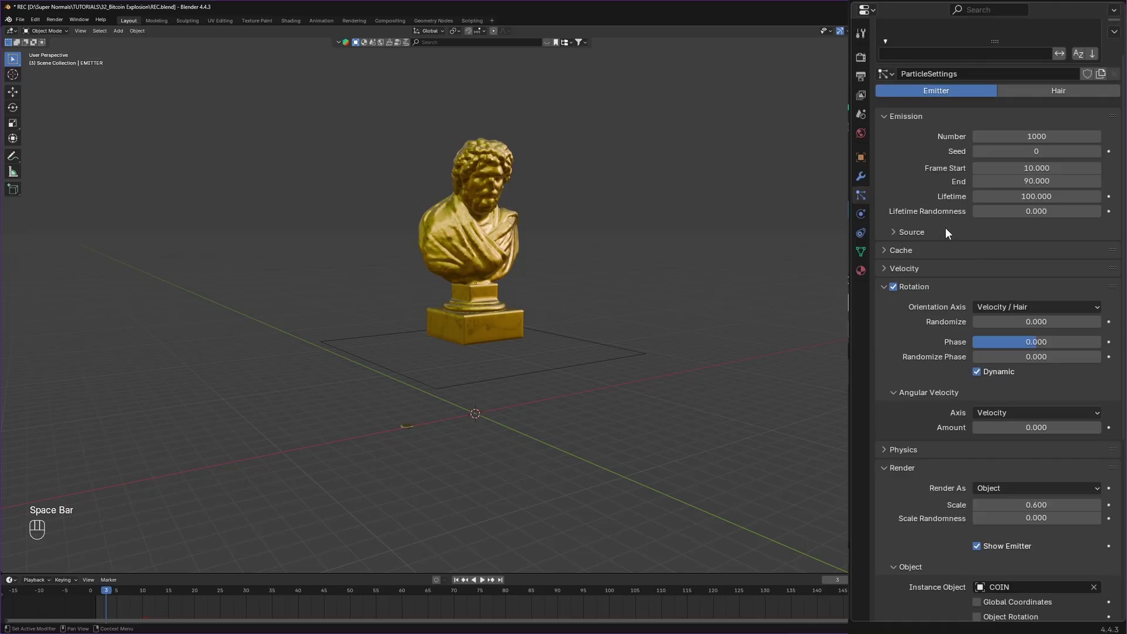
Set the particle source to emit from Volume and replay the animation
click(913, 233)
scroll(904, 235, down, 2)
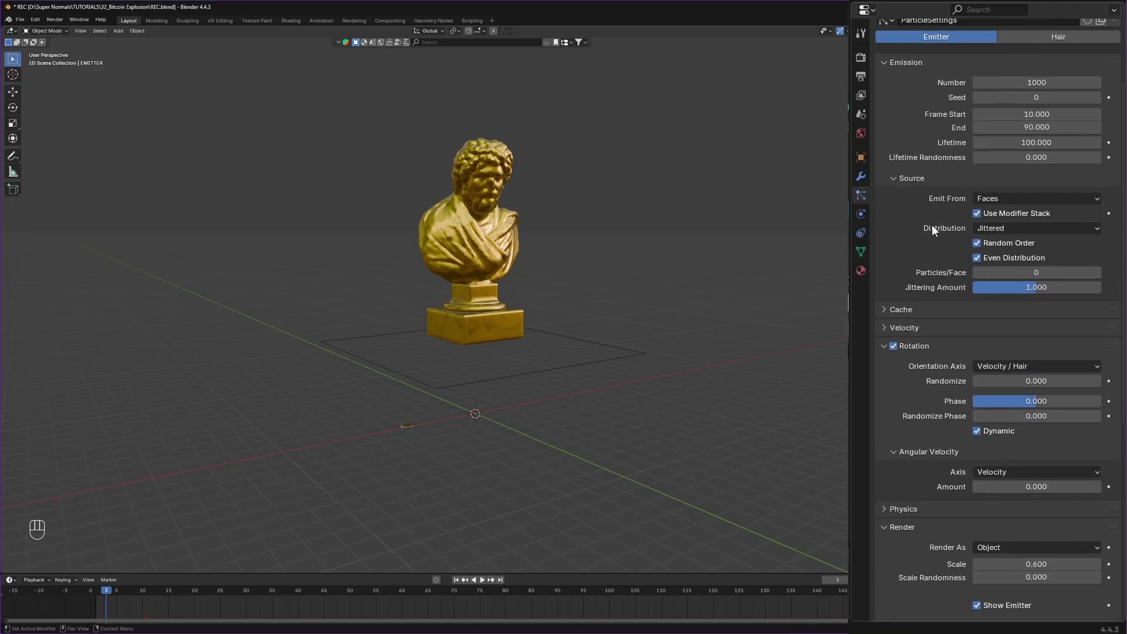
click(1016, 198)
click(1004, 243)
key(space)
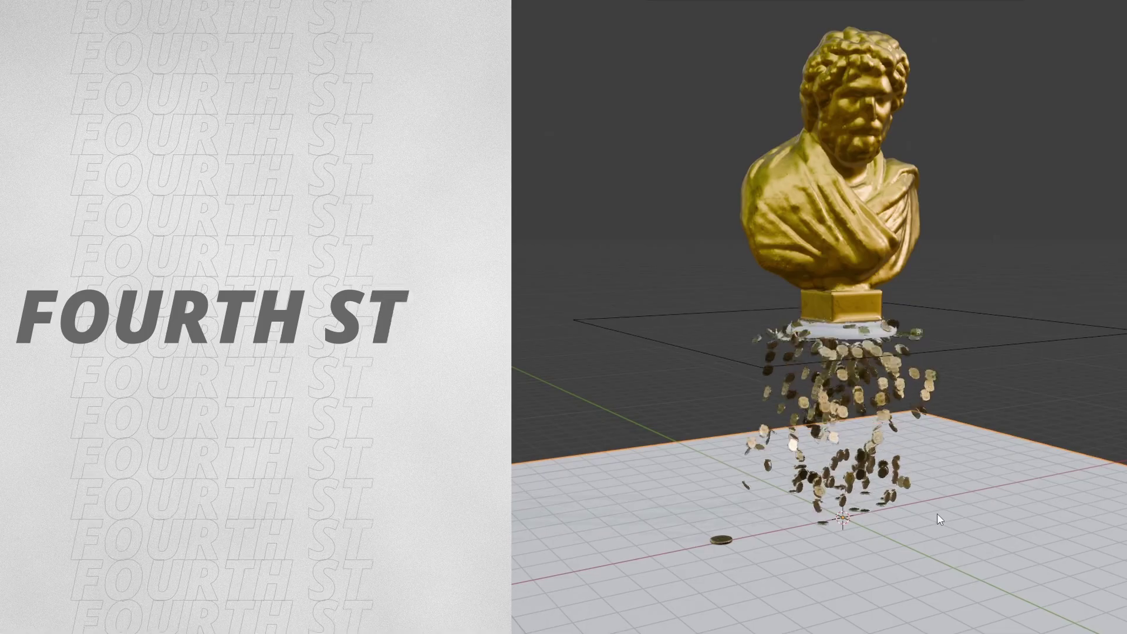
Add a mesh plane at the origin beneath the falling coins and scale it up by about 11.84
key(shift+a)
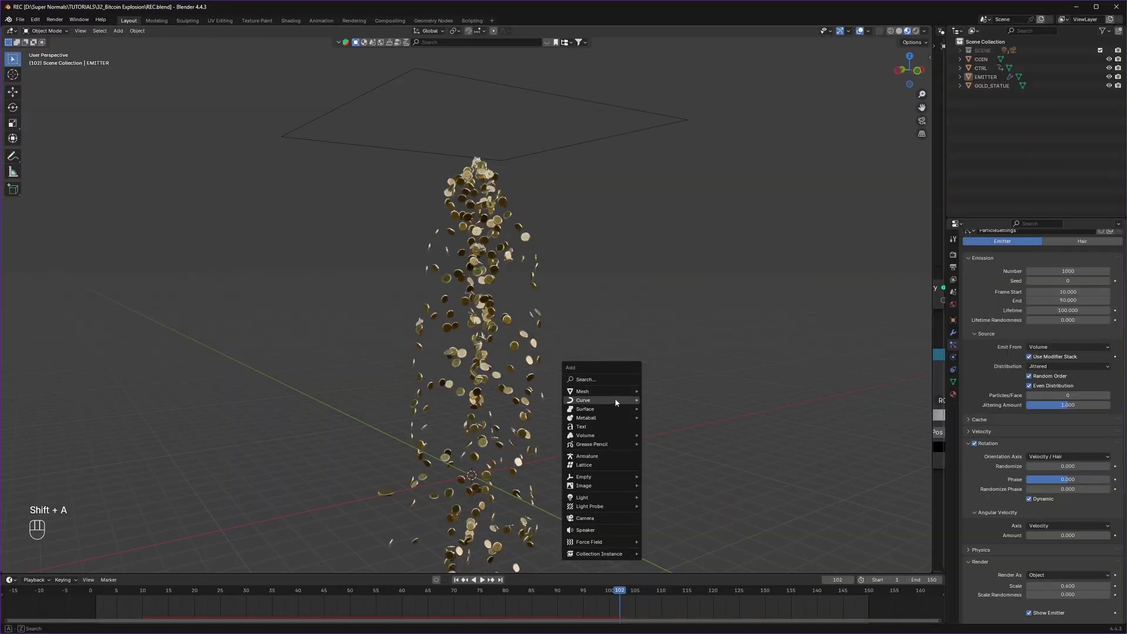
mouse_move(614, 392)
click(675, 392)
key(s)
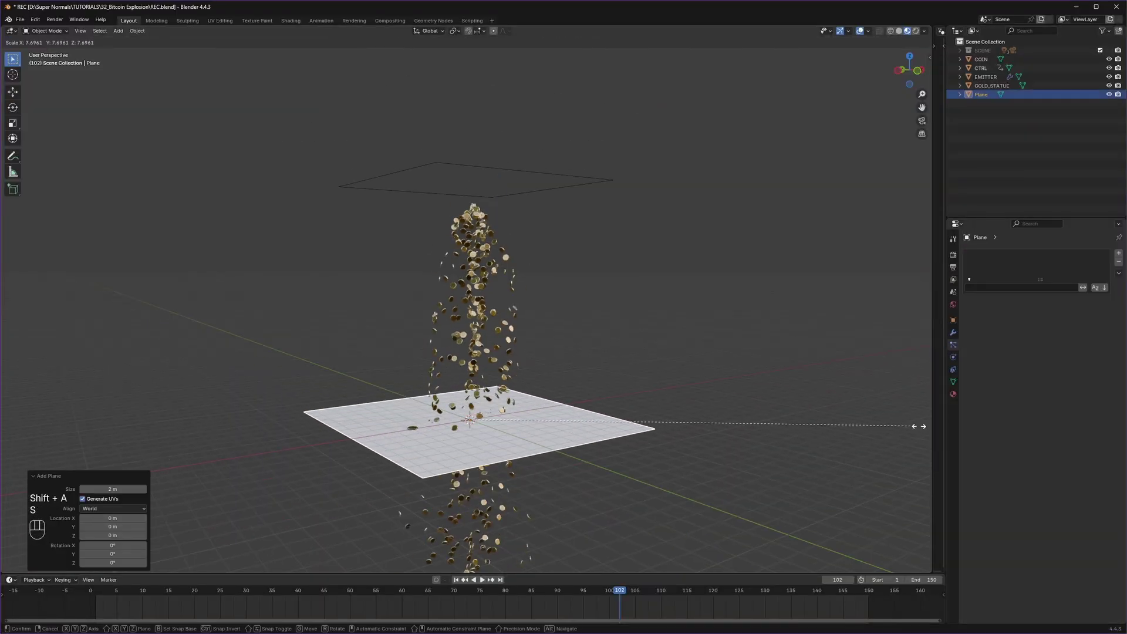
click(308, 407)
scroll(459, 422, up, 3)
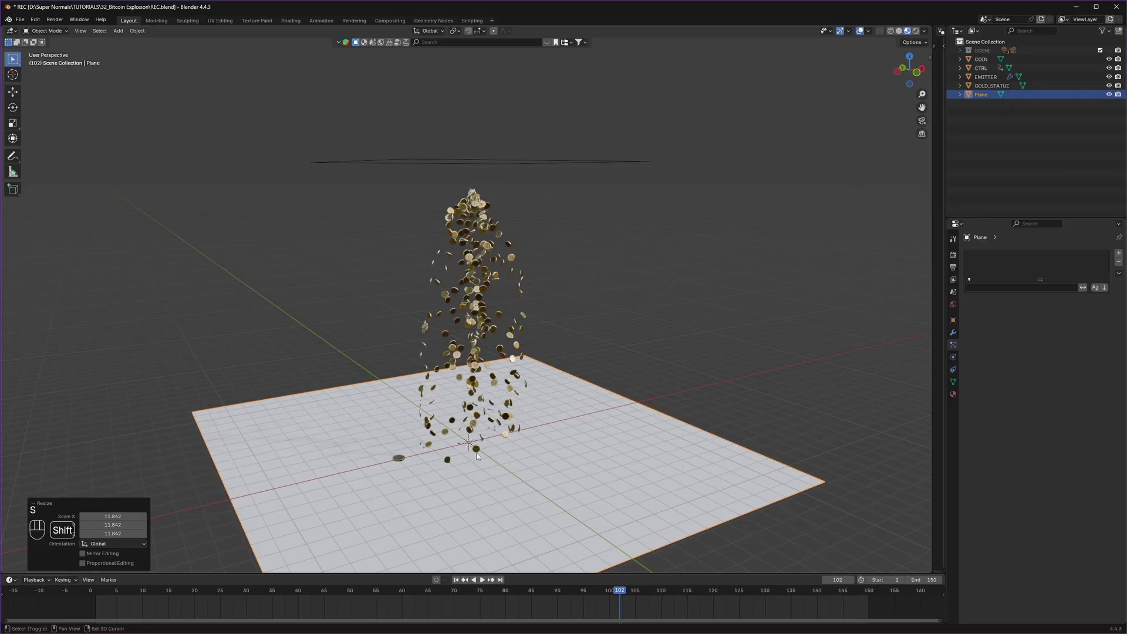
Rename the ground plane as GRD_COLLISSION
middle_drag(526, 403, 530, 389)
key(F2)
text(GRD)
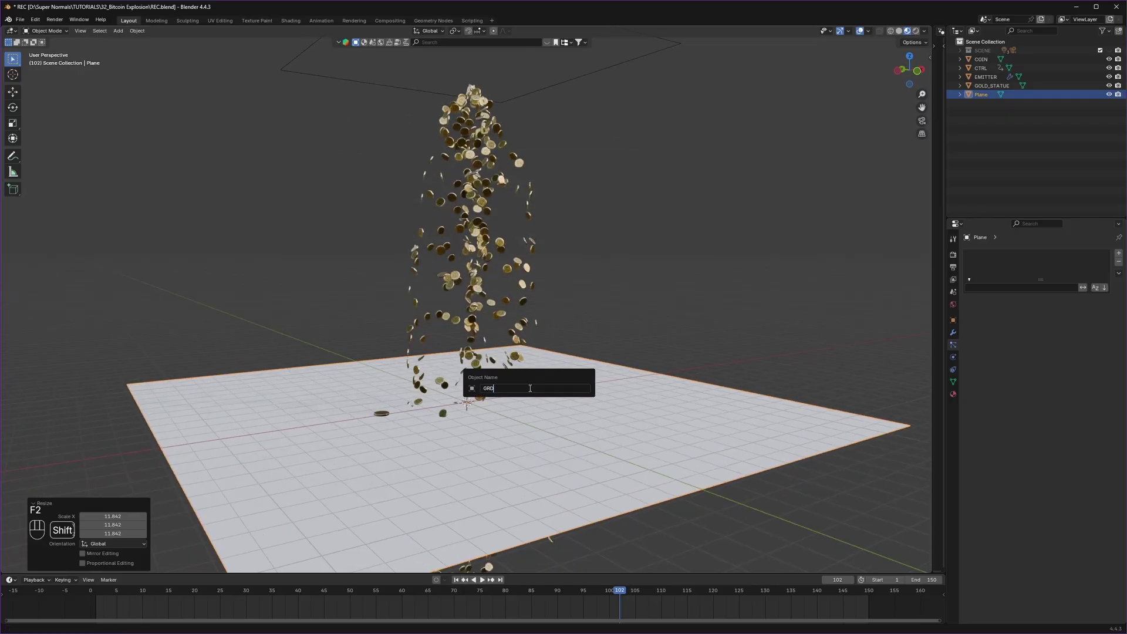
text(_COLLISSION)
key(Return)
Add Collision physics to the ground plane and replay the animation from the start
middle_drag(581, 344, 590, 343)
click(953, 357)
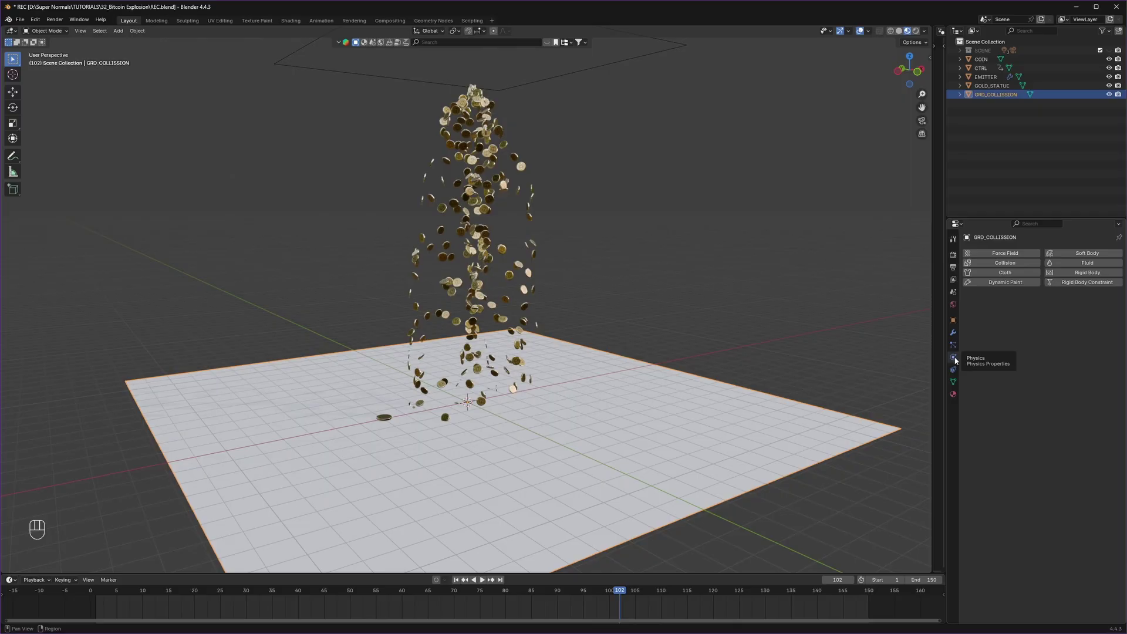
click(1005, 263)
key(shift+Left)
key(space)
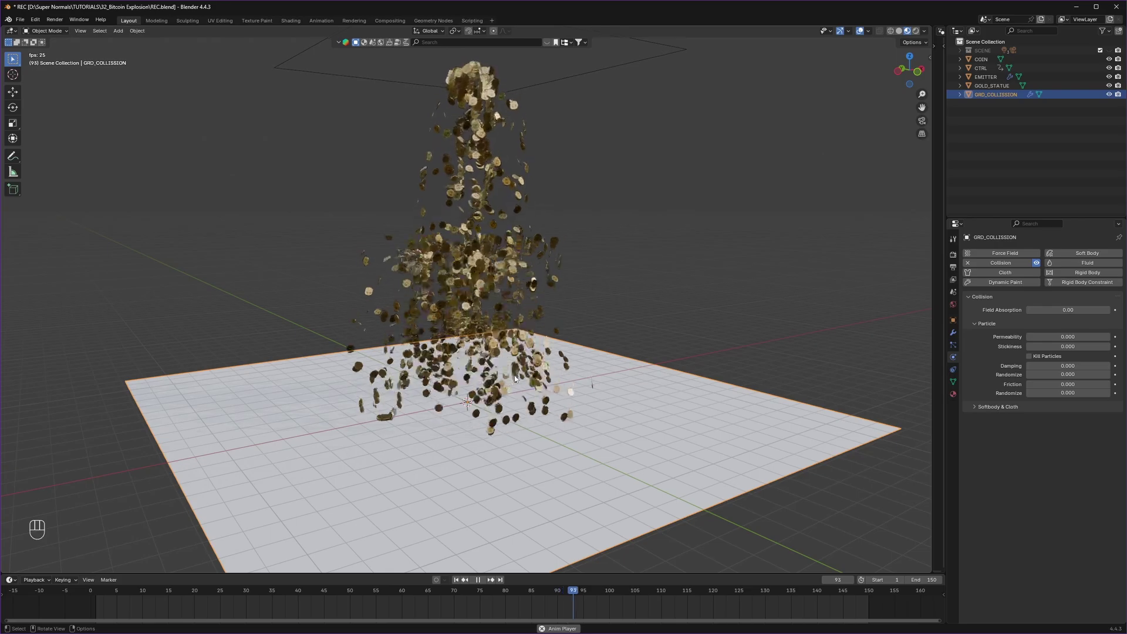
key(Escape)
Set the ground collision's particle Damping and Friction to 0.7, replay the animation and inspect the landed coins up close
click(1067, 365)
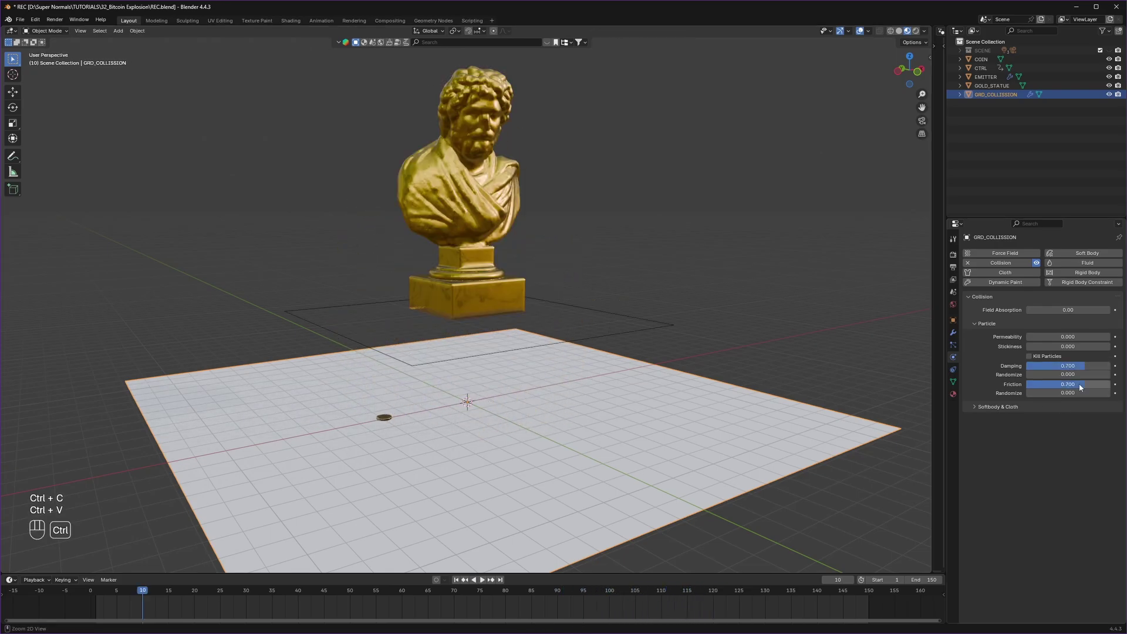
key(space)
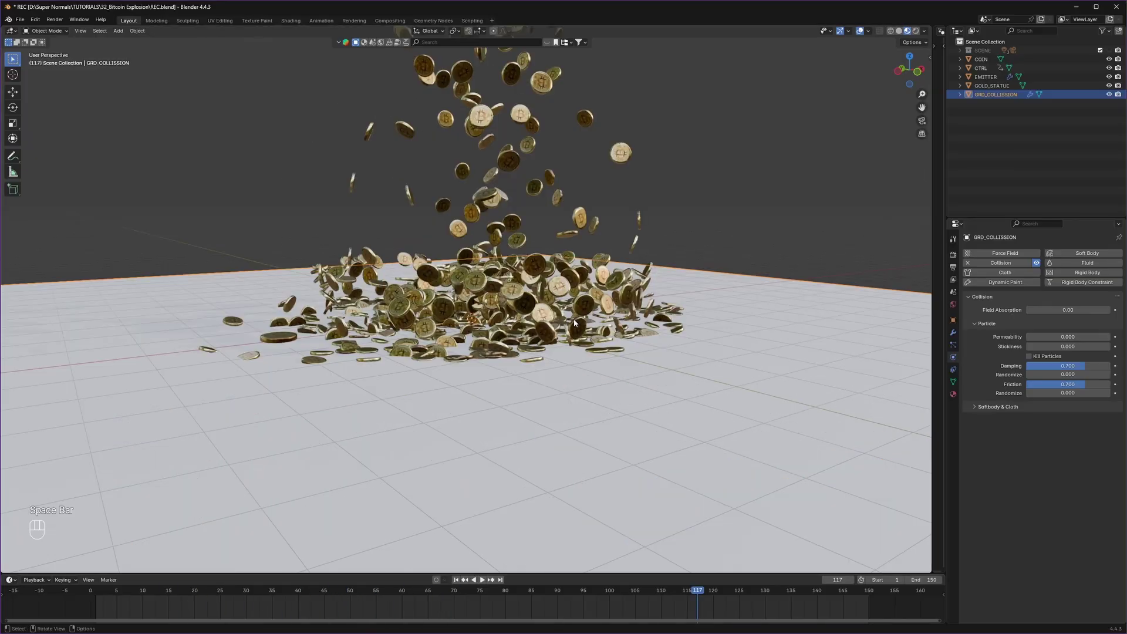
ctrl+middle_drag(532, 447, 561, 397)
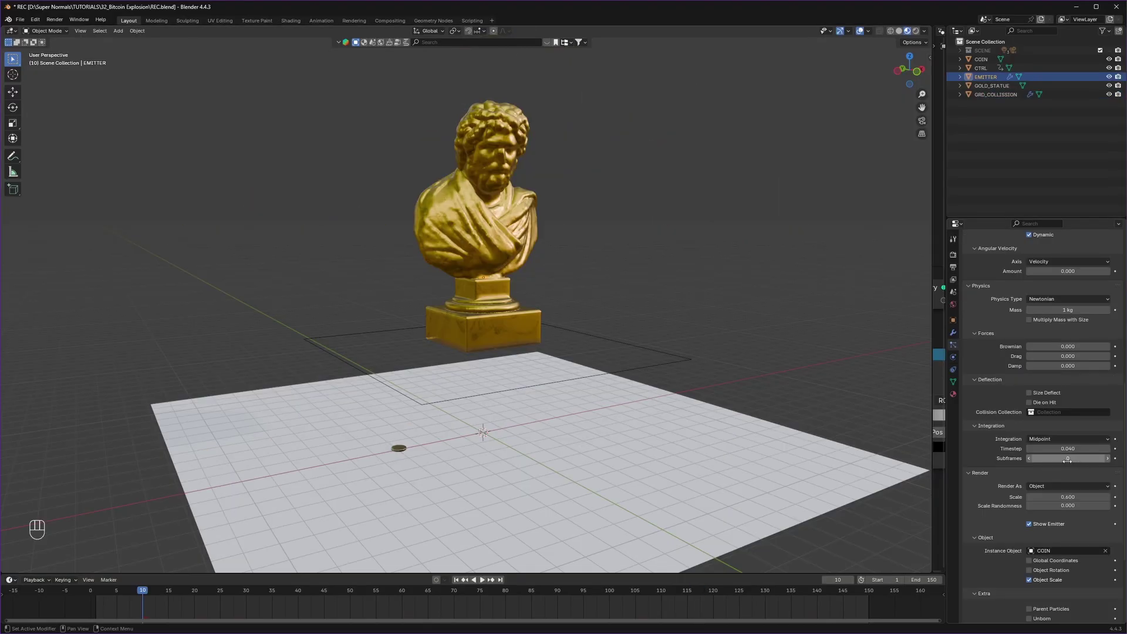
scroll(1022, 409, up, 2)
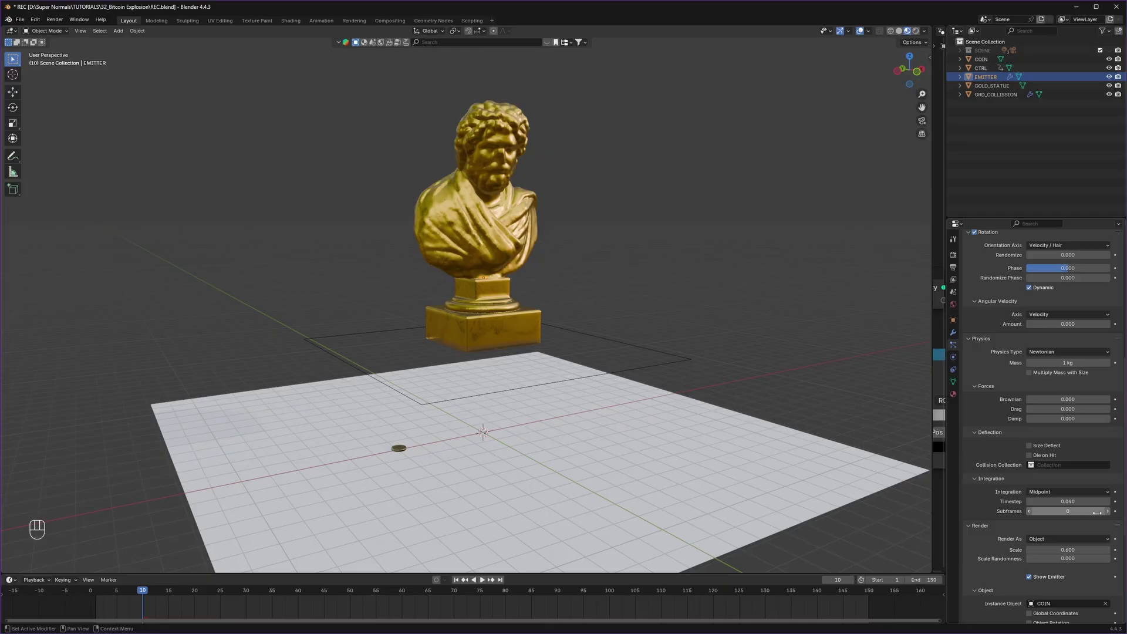
Set the emitter's particle Integration Subframes to 5 and replay the animation
click(1108, 512)
click(1108, 511)
key(space)
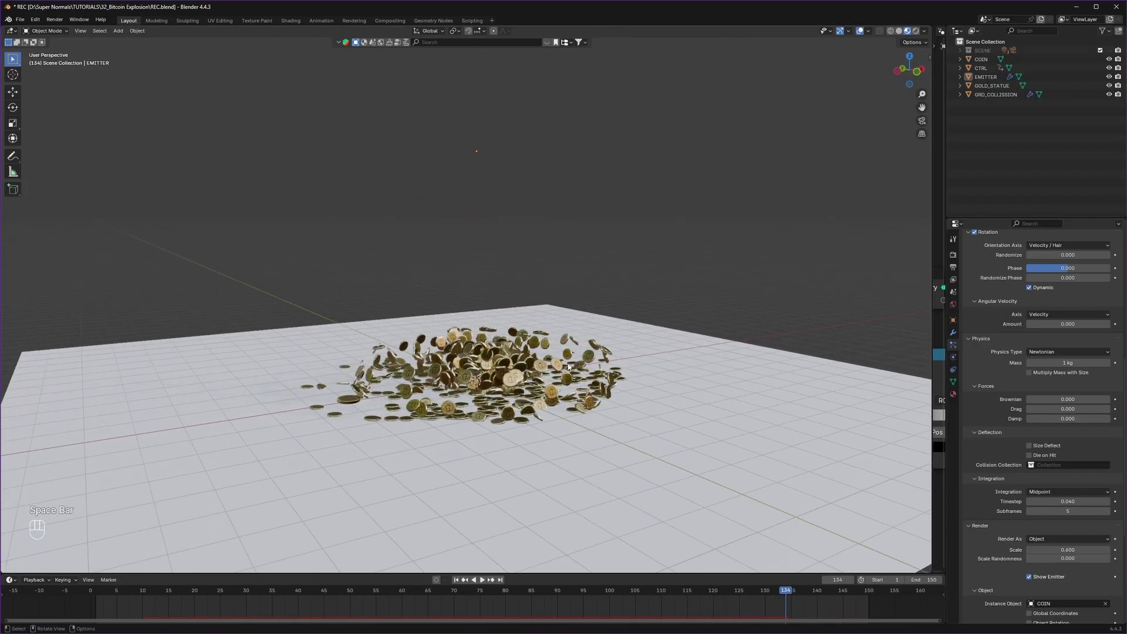
scroll(569, 368, up, 5)
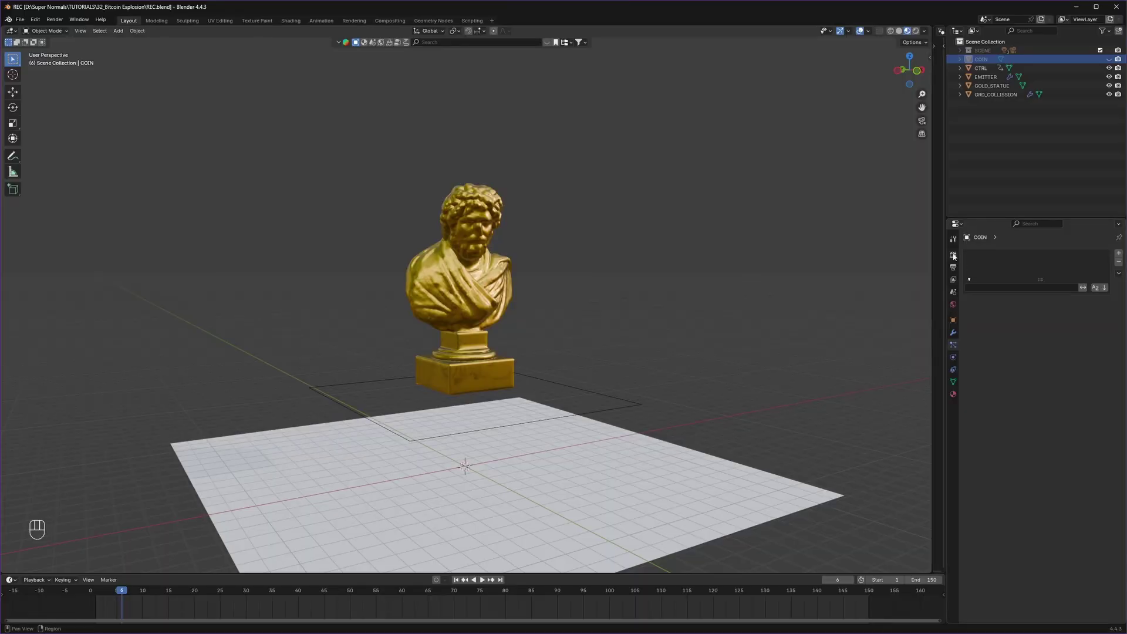
Set the render engine to Cycles and show the viewport in Rendered shading
click(953, 254)
click(1041, 253)
click(1040, 283)
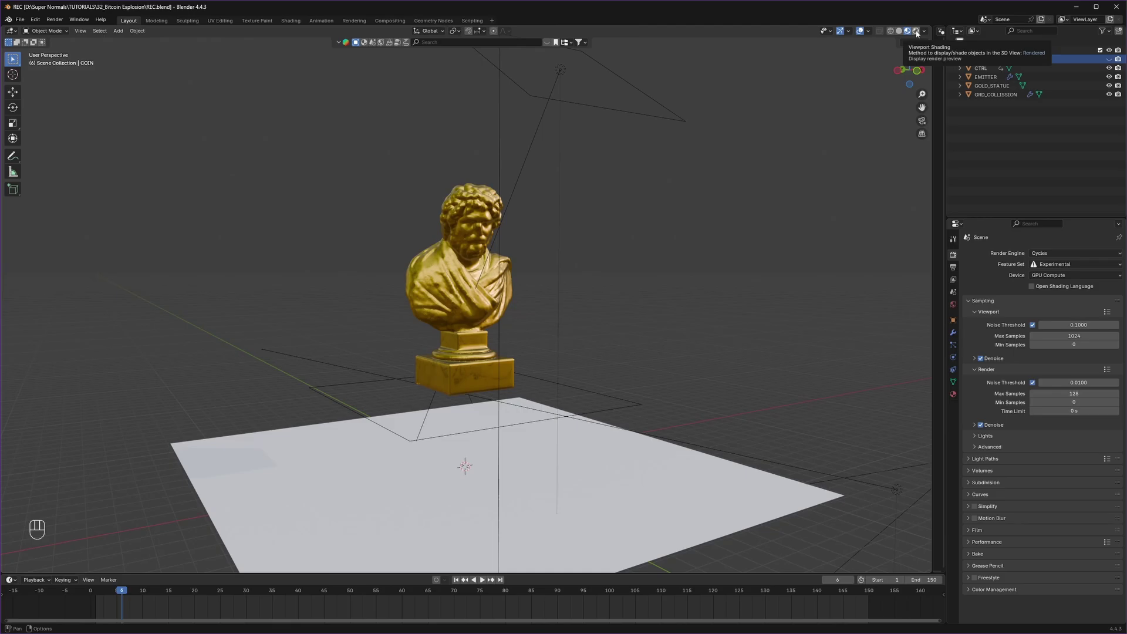
click(916, 30)
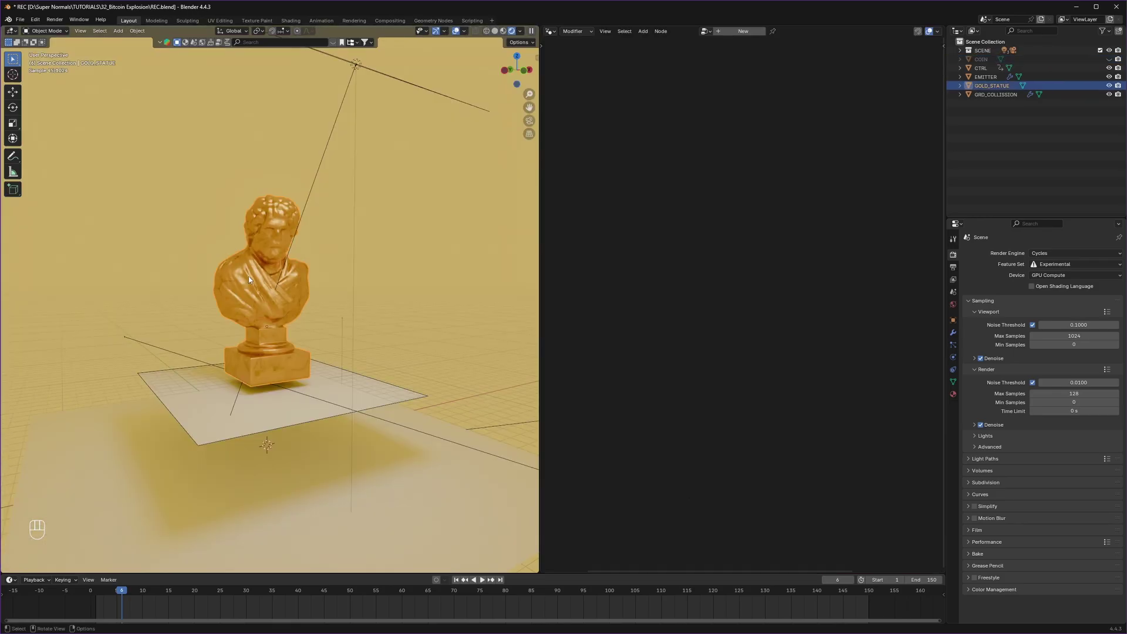
Select the gold statue and open its material nodes in a Shader Editor beside the viewport
click(1008, 86)
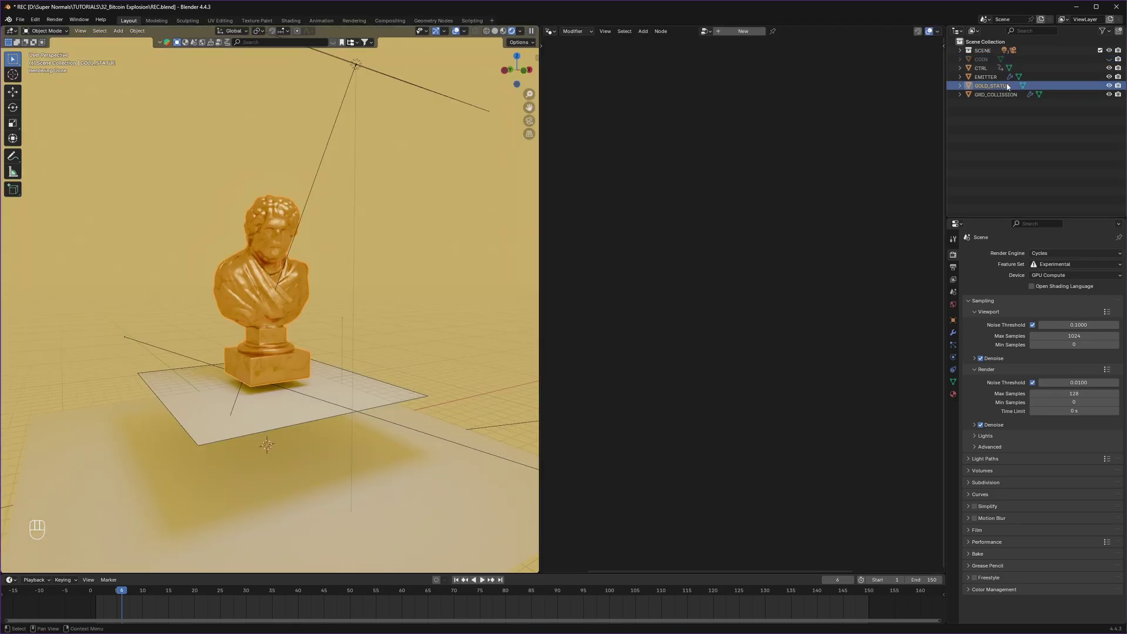
click(550, 31)
click(574, 104)
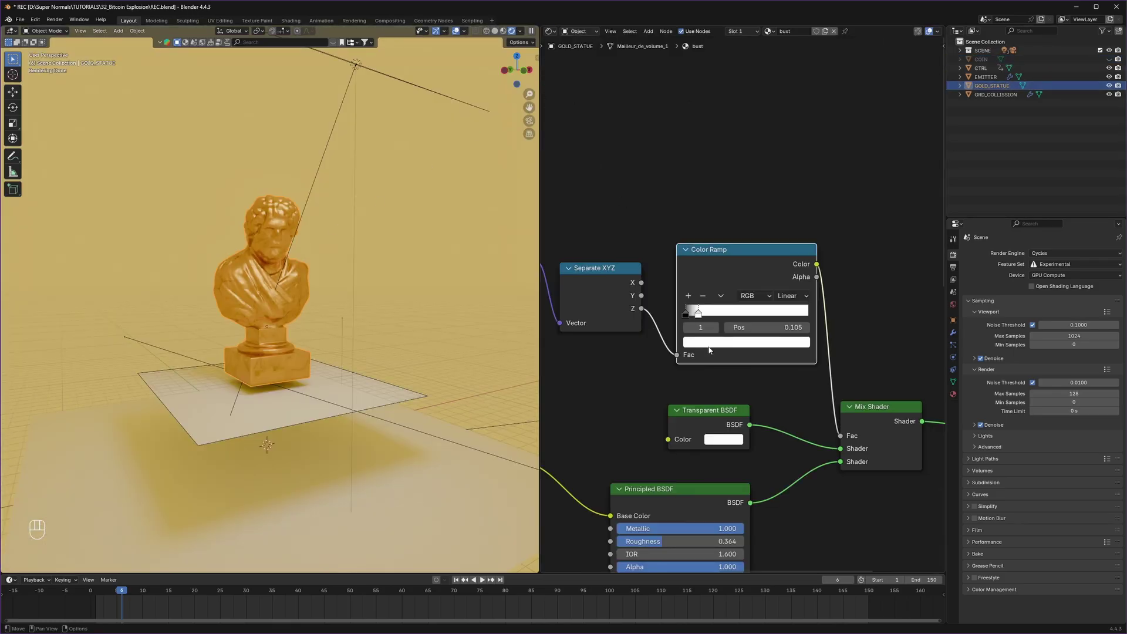
Duplicate the Texture Coordinate, Separate XYZ and Color Ramp nodes and place the copies below the statue's Principled BSDF
scroll(710, 375, down, 5)
middle_drag(710, 381, 763, 252)
scroll(734, 286, down, 1)
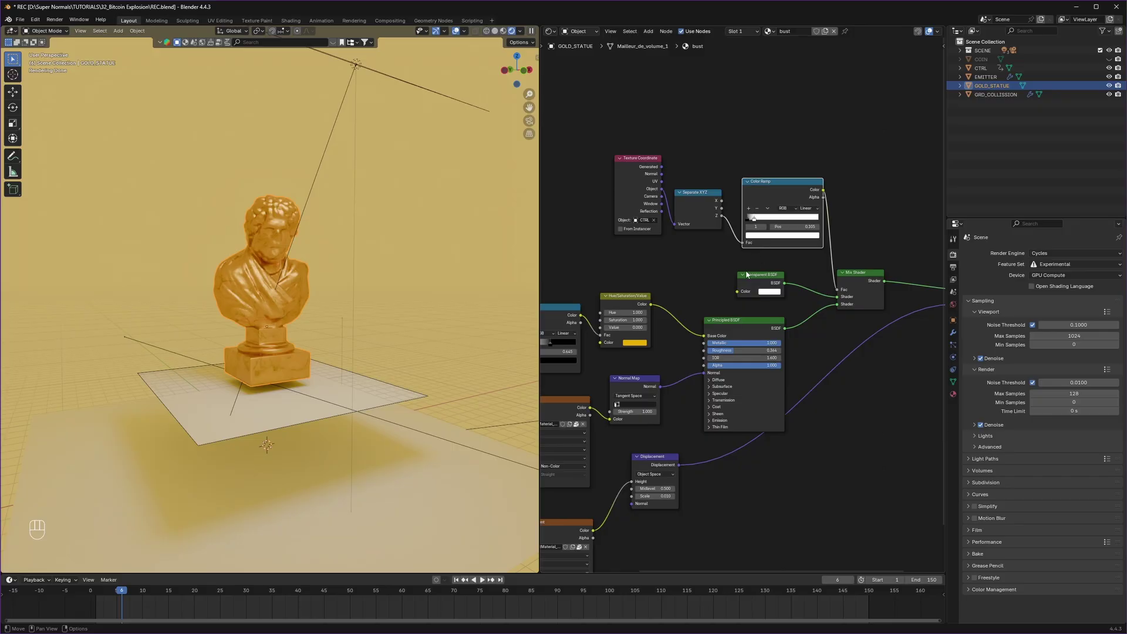
key(shift+d)
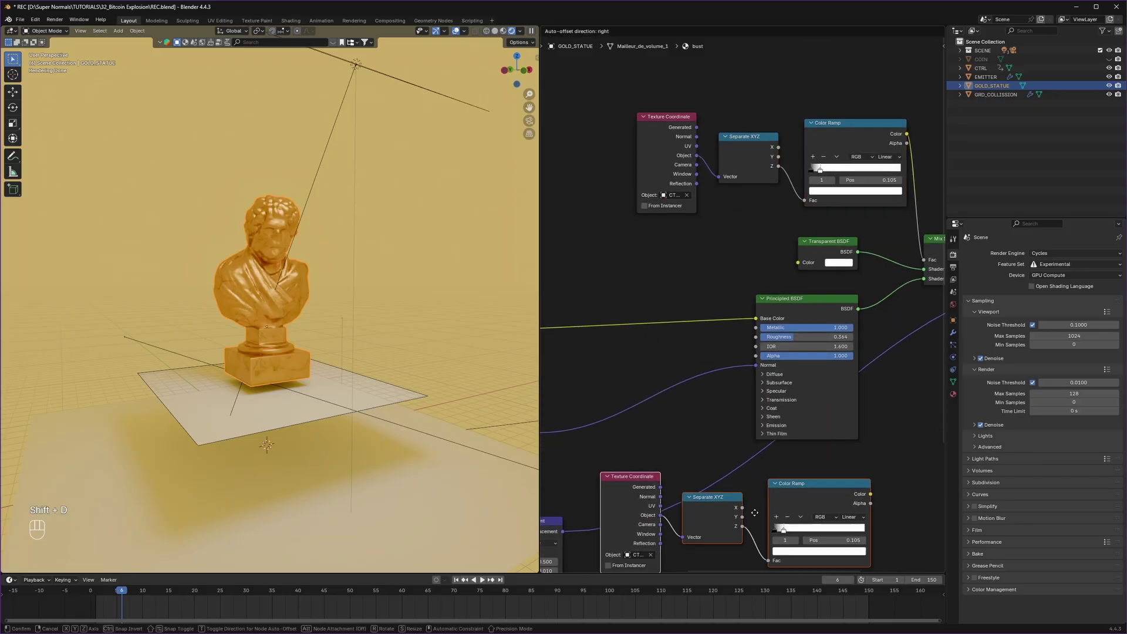
click(835, 490)
middle_drag(836, 491, 771, 413)
Connect the duplicated Color Ramp's Color output to the Emission Color of the statue's Principled BSDF
click(696, 356)
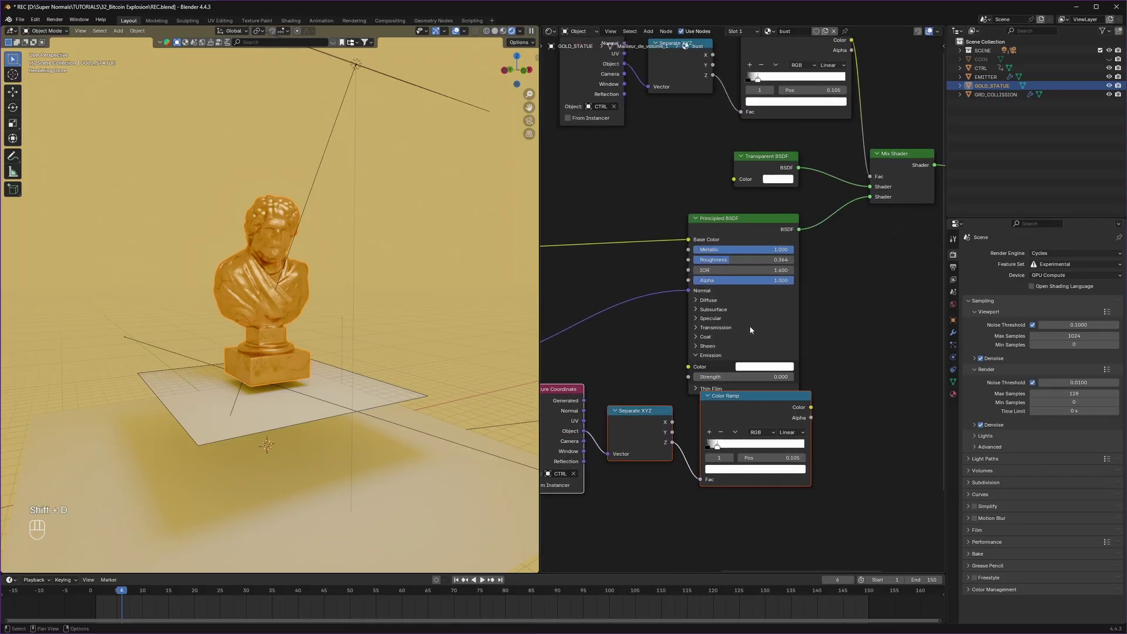
scroll(763, 382, up, 1)
drag(828, 433, 806, 435)
drag(692, 361, 694, 357)
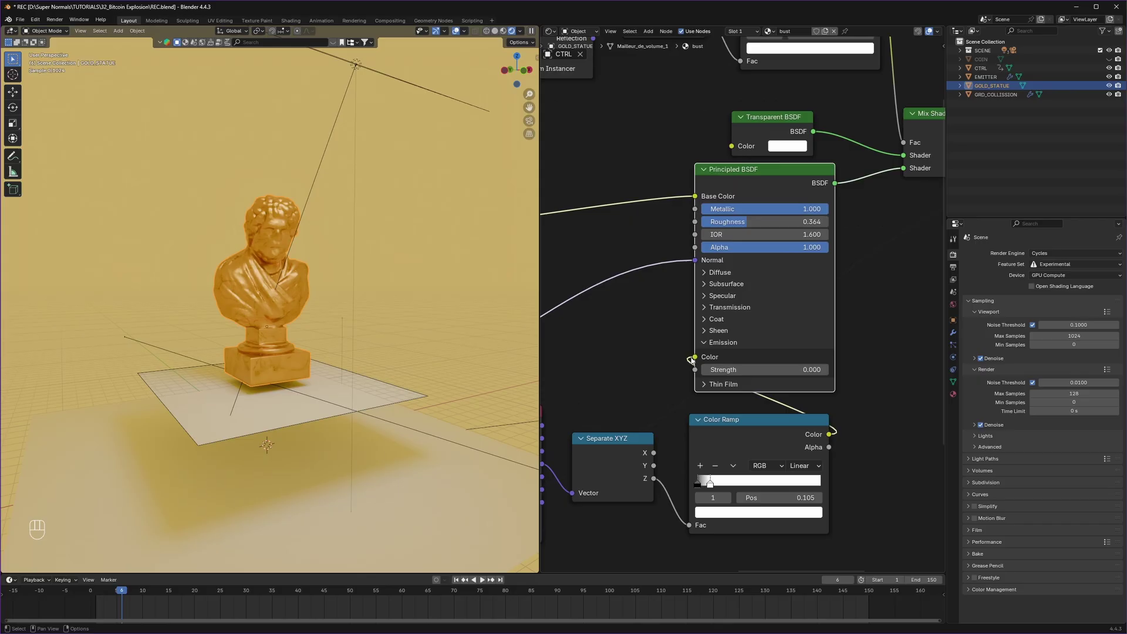
Set the statue material's Emission Strength to 50 and save the file
click(780, 368)
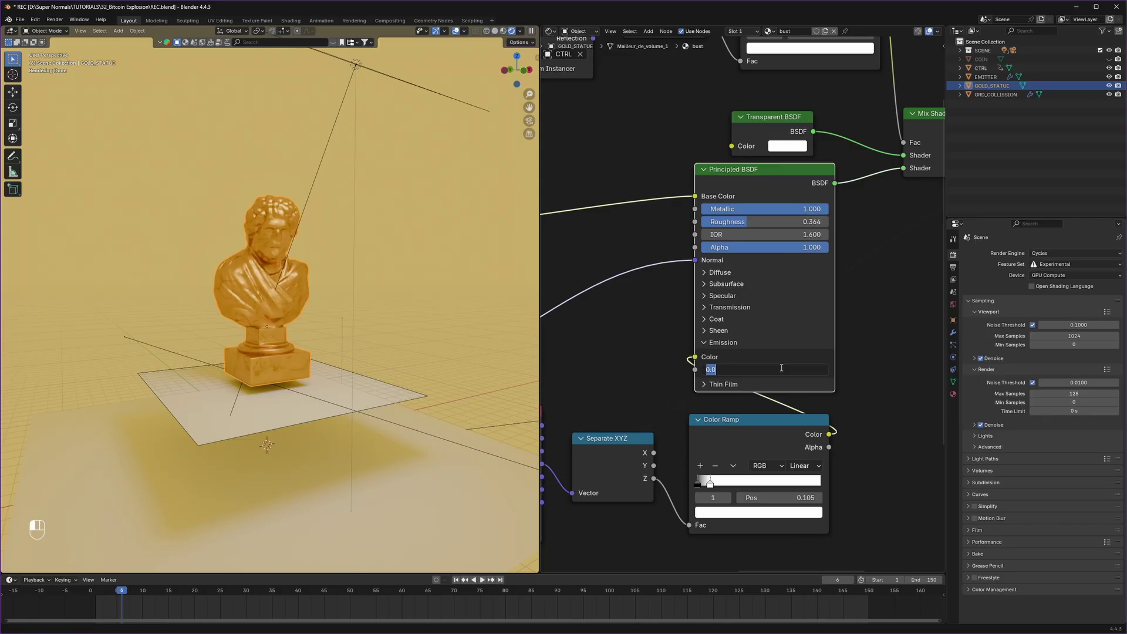
text(50)
key(Return)
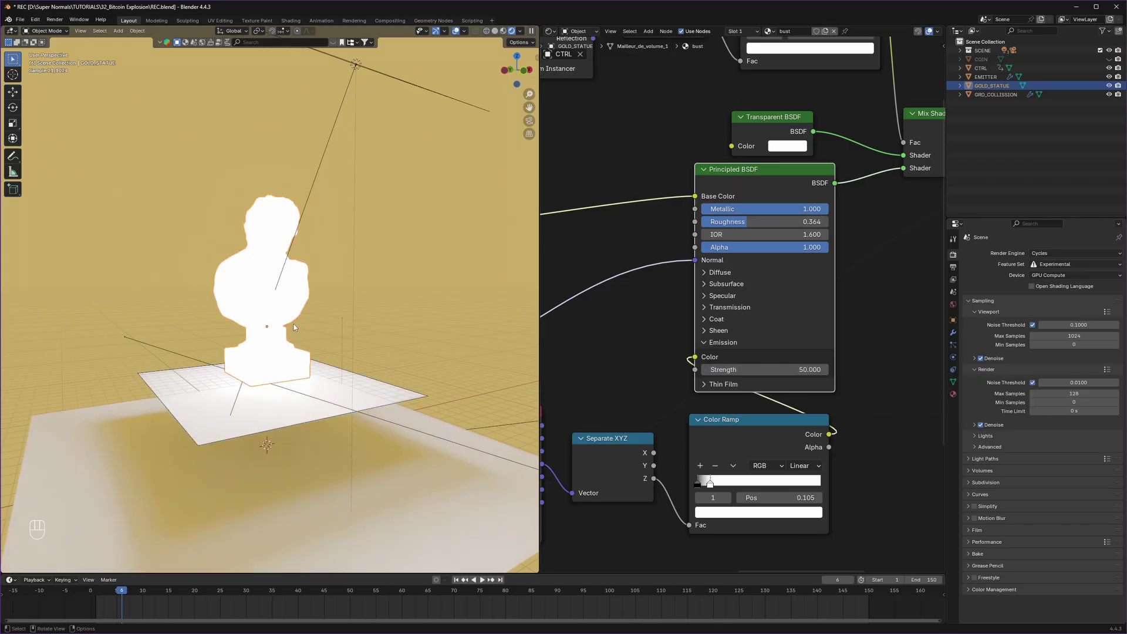
key(ctrl+s)
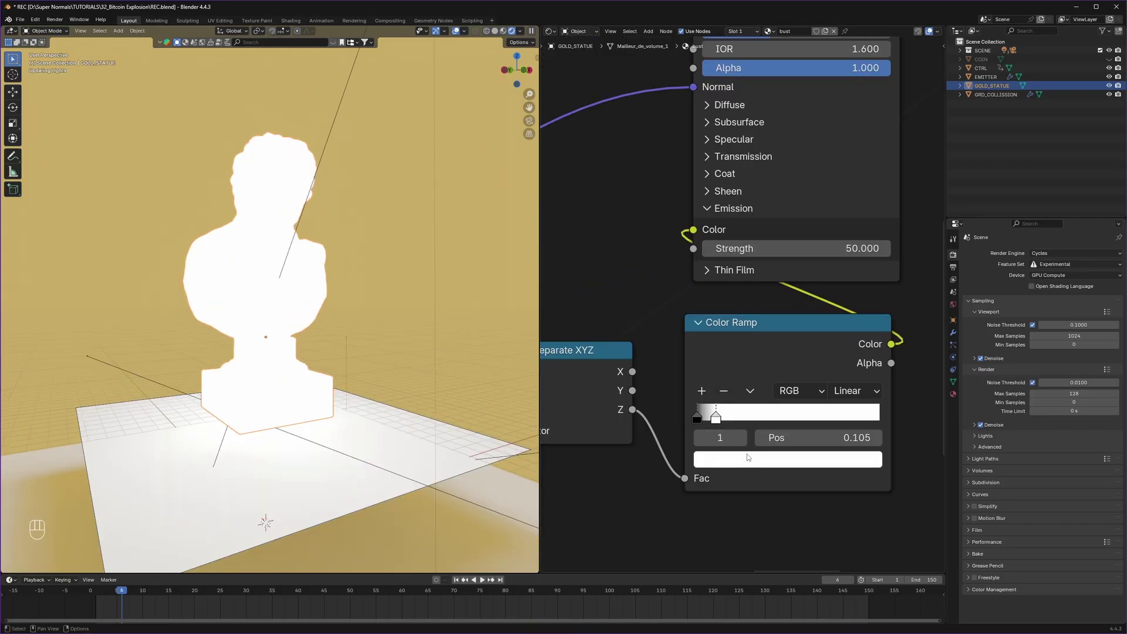
Change the white stop of the statue's emission Color Ramp to golden yellow
click(748, 457)
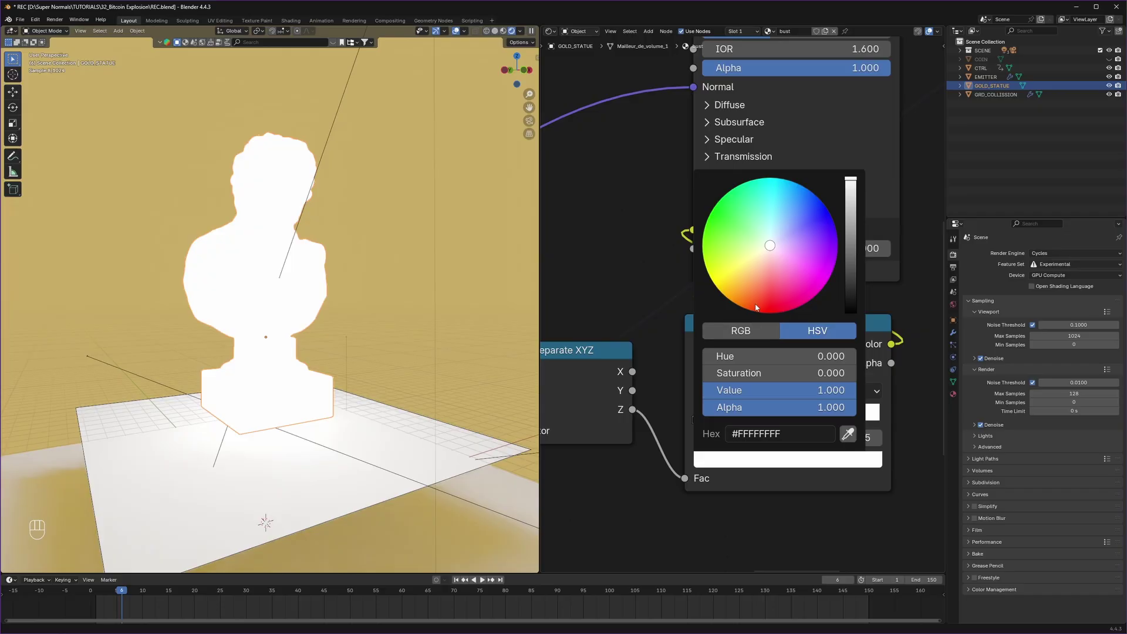
drag(764, 251, 735, 291)
scroll(820, 474, down, 6)
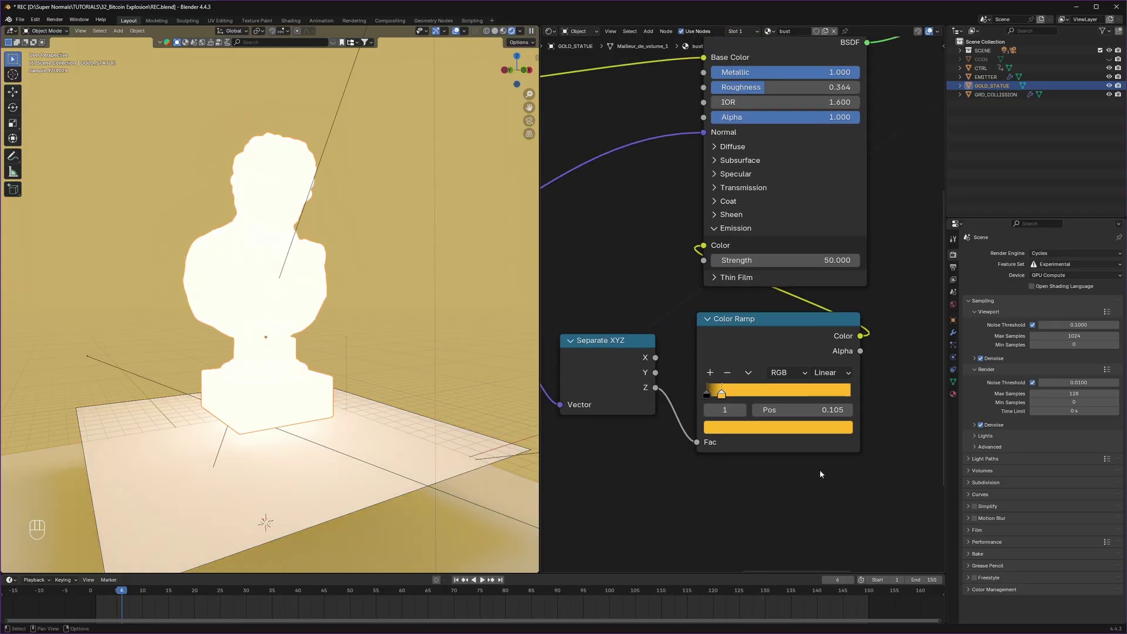
Split the Shader Editor area horizontally and turn the lower part into a Compositor with Use Nodes enabled
middle_drag(820, 473, 862, 498)
drag(942, 569, 930, 298)
click(549, 305)
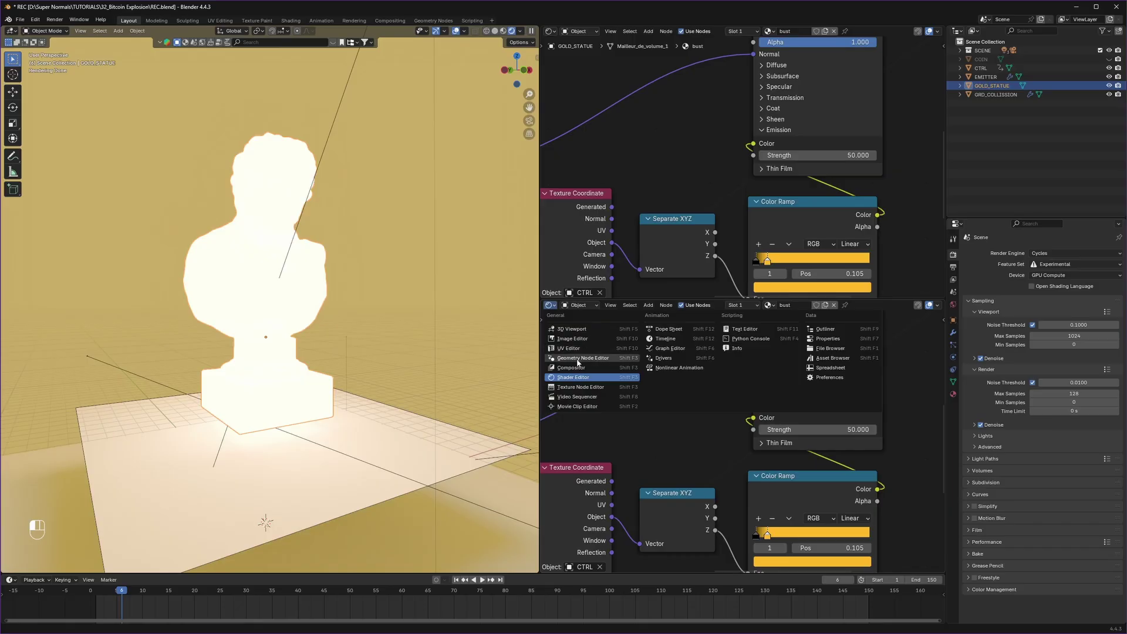
click(587, 361)
drag(640, 301, 640, 265)
click(640, 270)
Insert a Glare node between Render Layers and Composite, and set the viewport compositor to Always
key(shift+a)
text(glare)
click(739, 377)
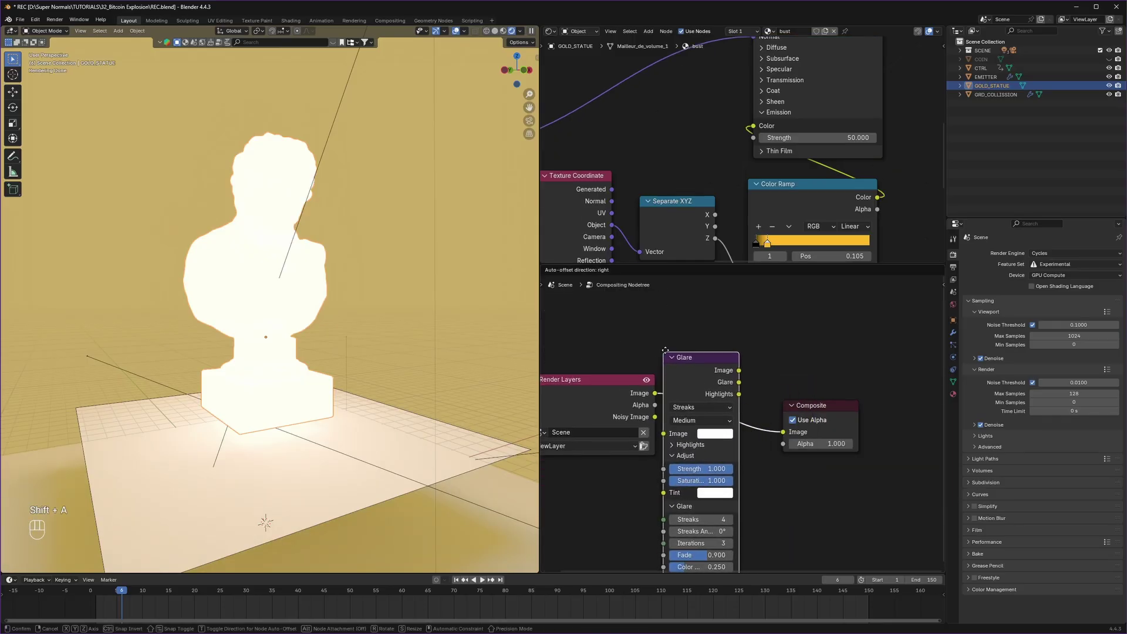
click(685, 334)
key(Home)
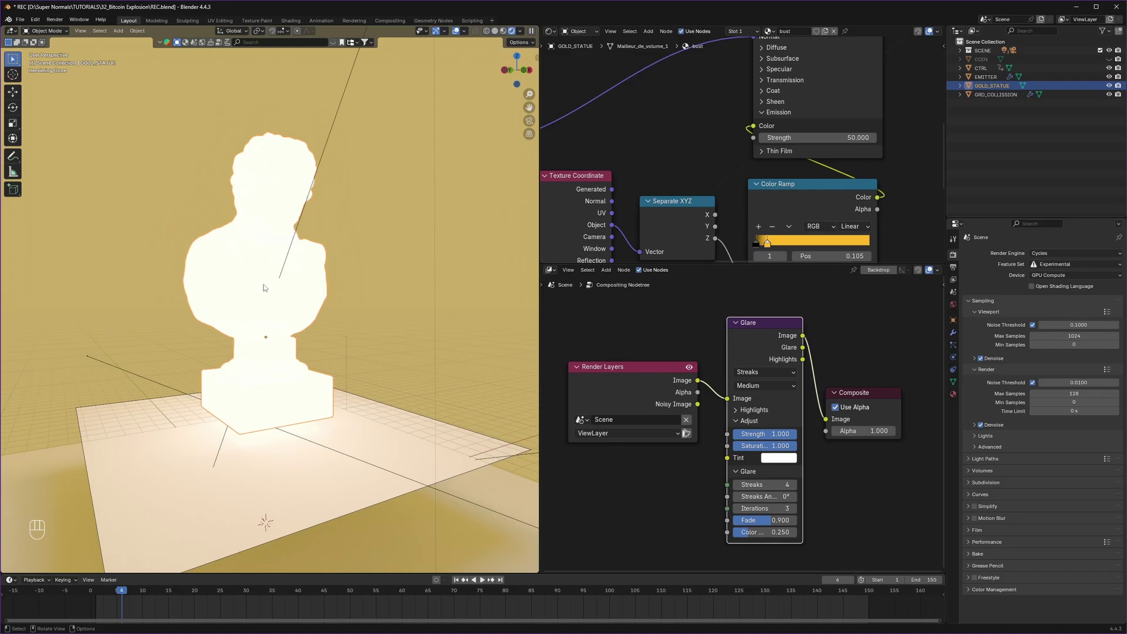
click(520, 31)
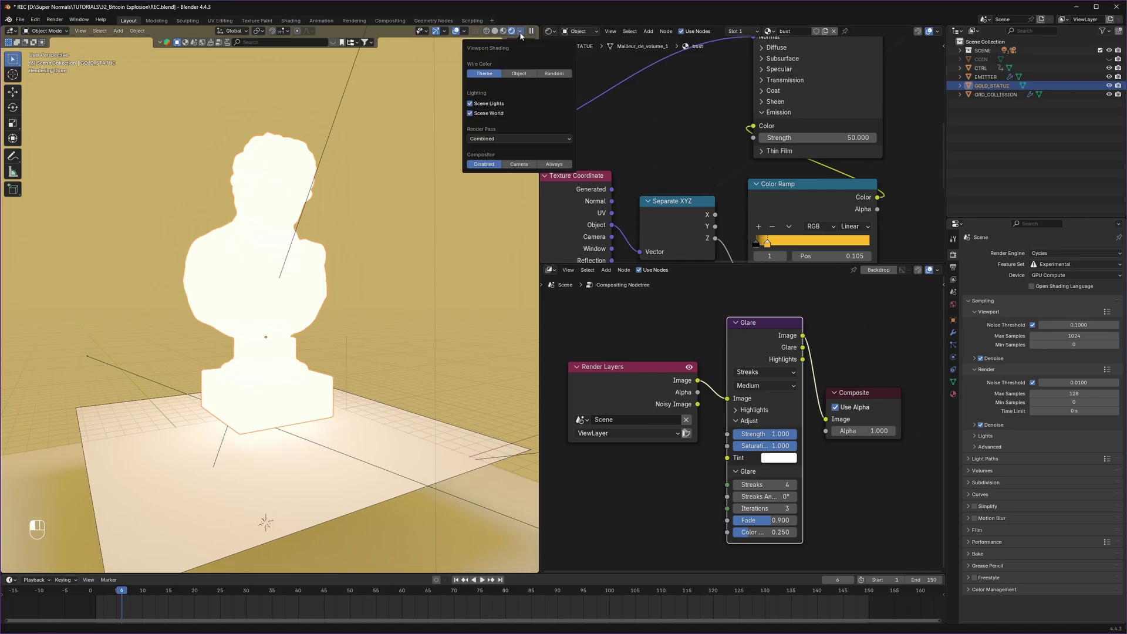
click(553, 166)
Reverse the statue's emission Color Ramp to run from yellow to black at about 0.109, and set the Glare type to Simple Star
drag(704, 159, 734, 159)
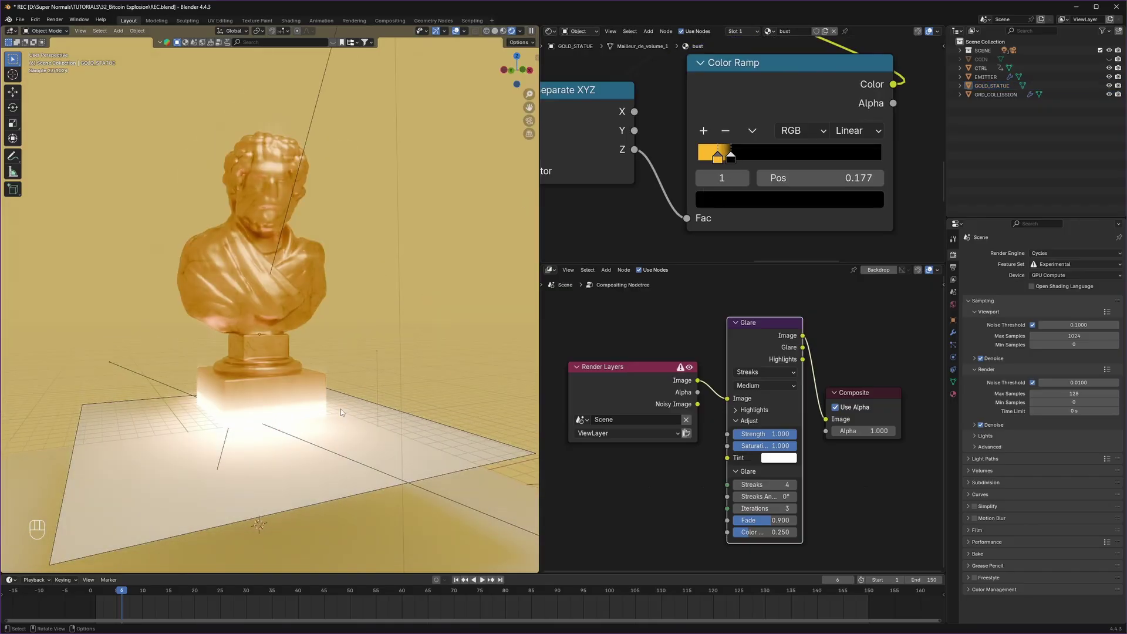
key(space)
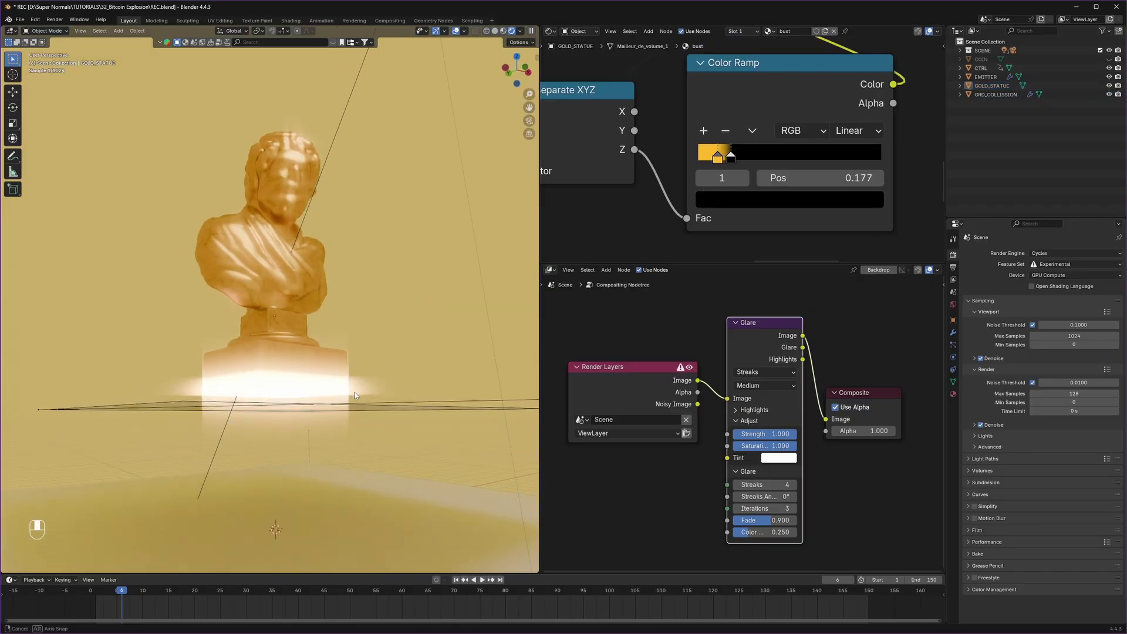
click(771, 373)
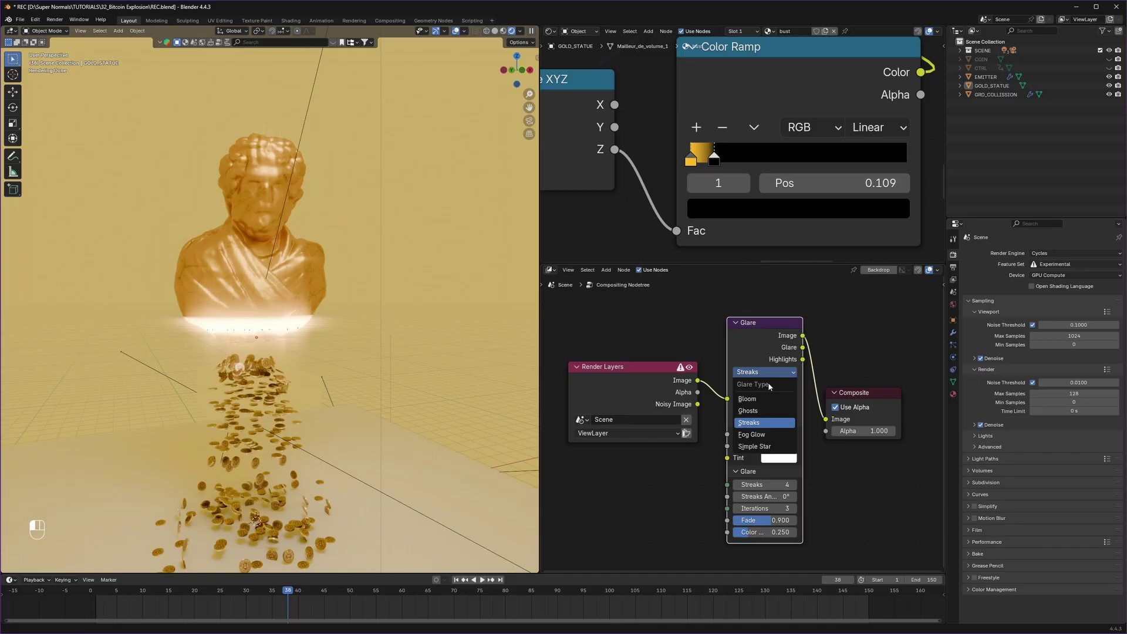
click(757, 447)
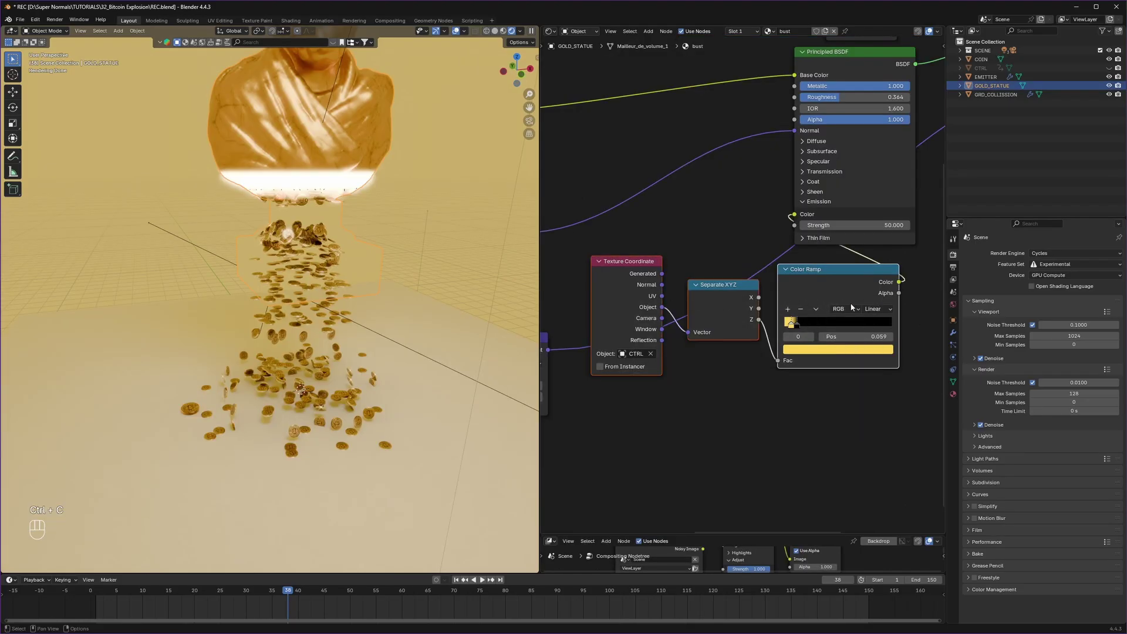
Copy the statue's Texture Coordinate, Separate XYZ and Color Ramp emission nodes into the coin's material
click(701, 386)
click(187, 418)
scroll(645, 381, down, 4)
click(701, 418)
key(ctrl+v)
Connect the pasted Color Ramp to the coin material's Emission Color and set its Emission Strength to 50
scroll(695, 407, up, 3)
scroll(707, 353, up, 2)
drag(826, 421, 810, 418)
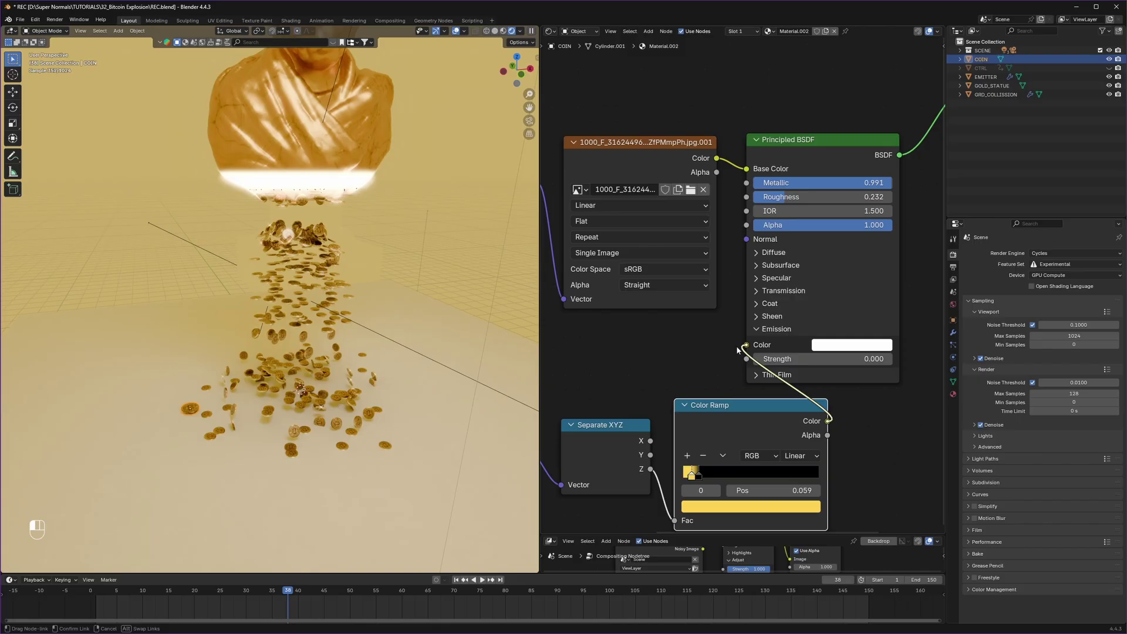
drag(736, 347, 738, 346)
click(839, 359)
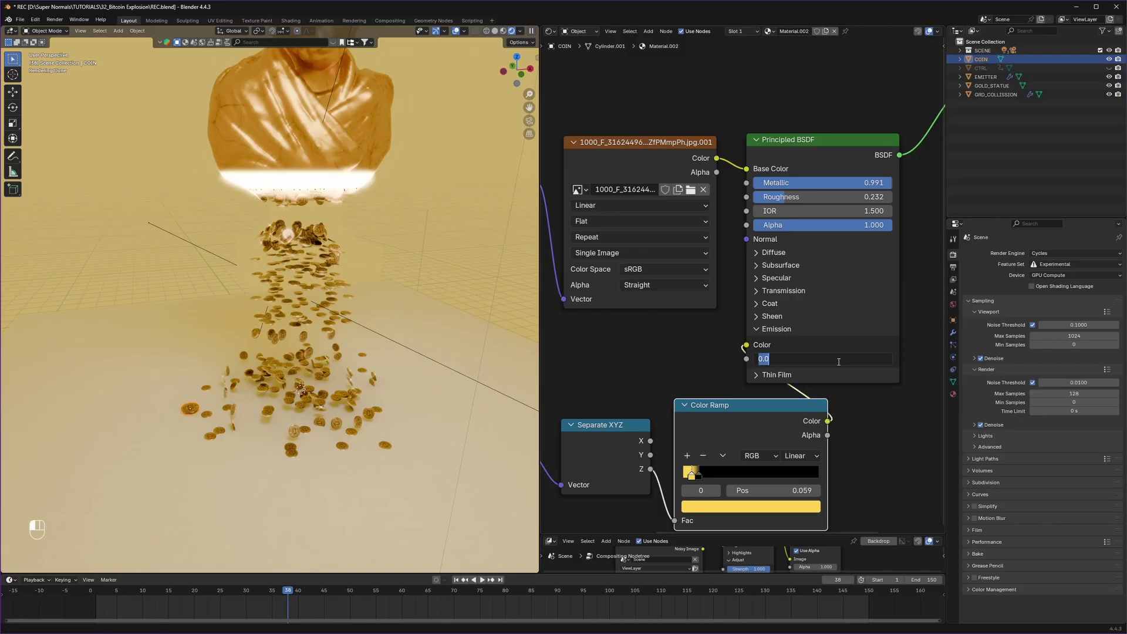
text(50)
key(Return)
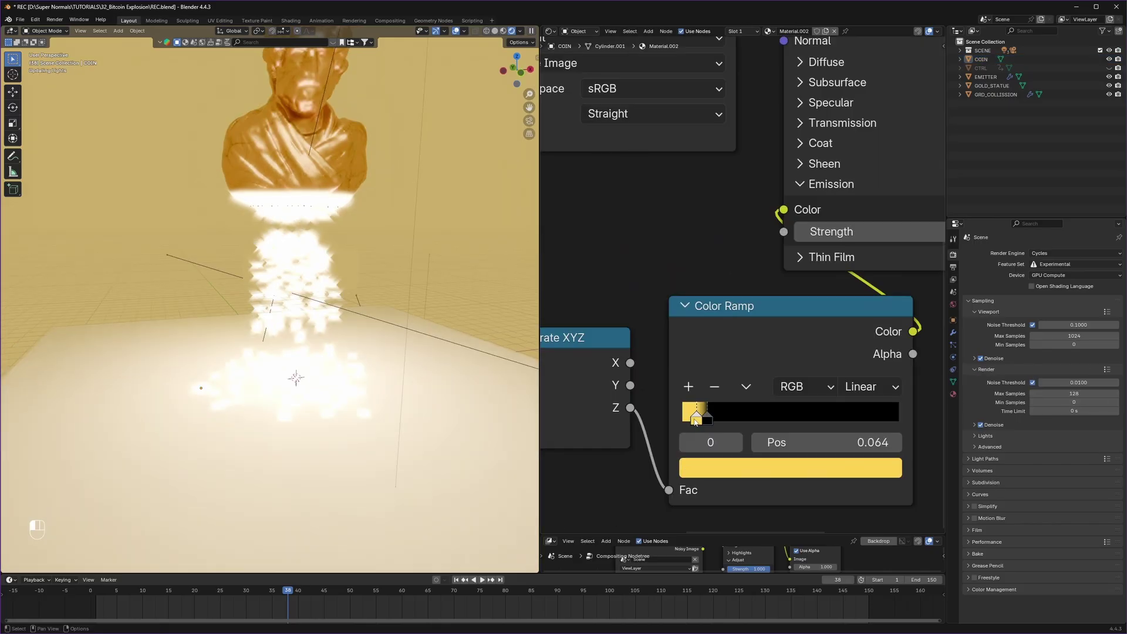
Flip the coin's Color Ramp to black-to-yellow with the yellow stop at 0.182, and insert a Mapping node with Z Location about 0.23 m
drag(722, 411, 717, 411)
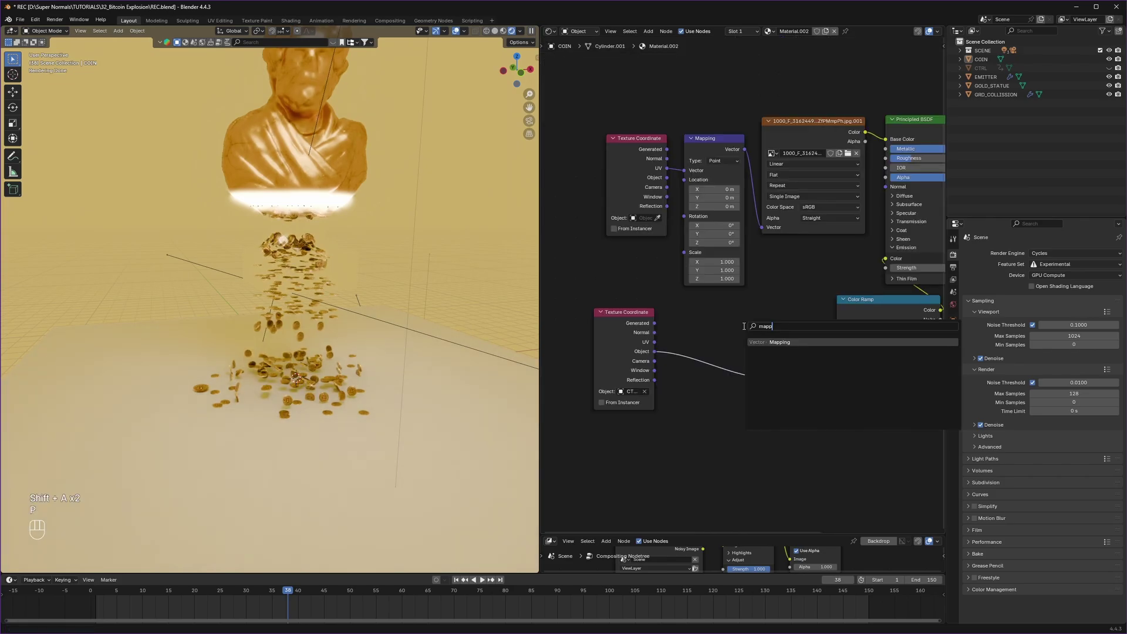
key(Return)
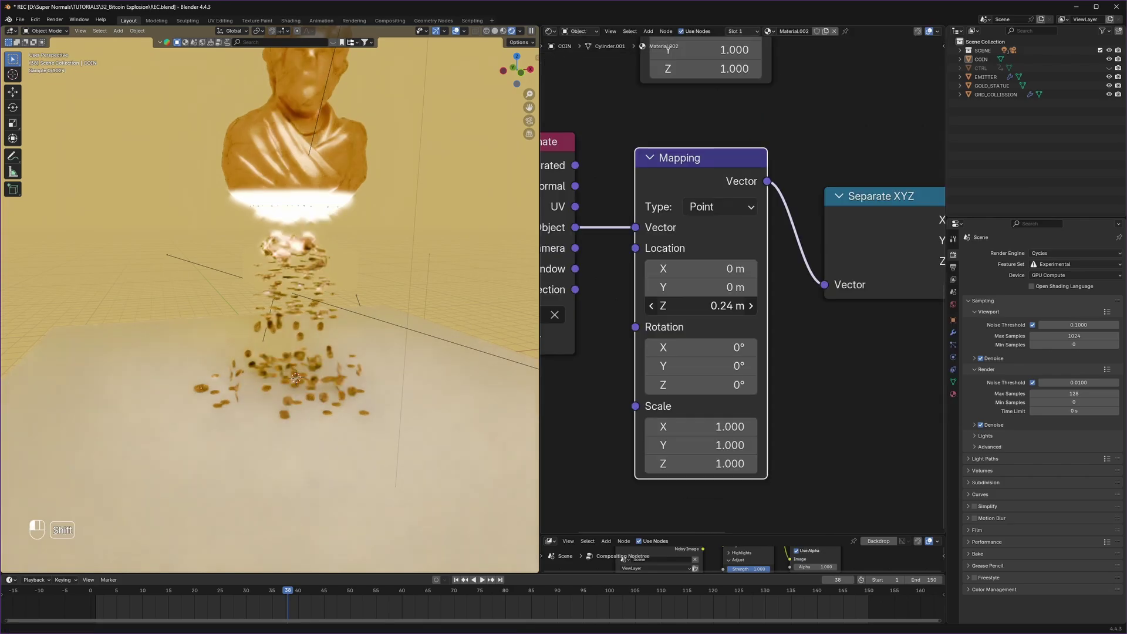
shift+drag(701, 305, 711, 305)
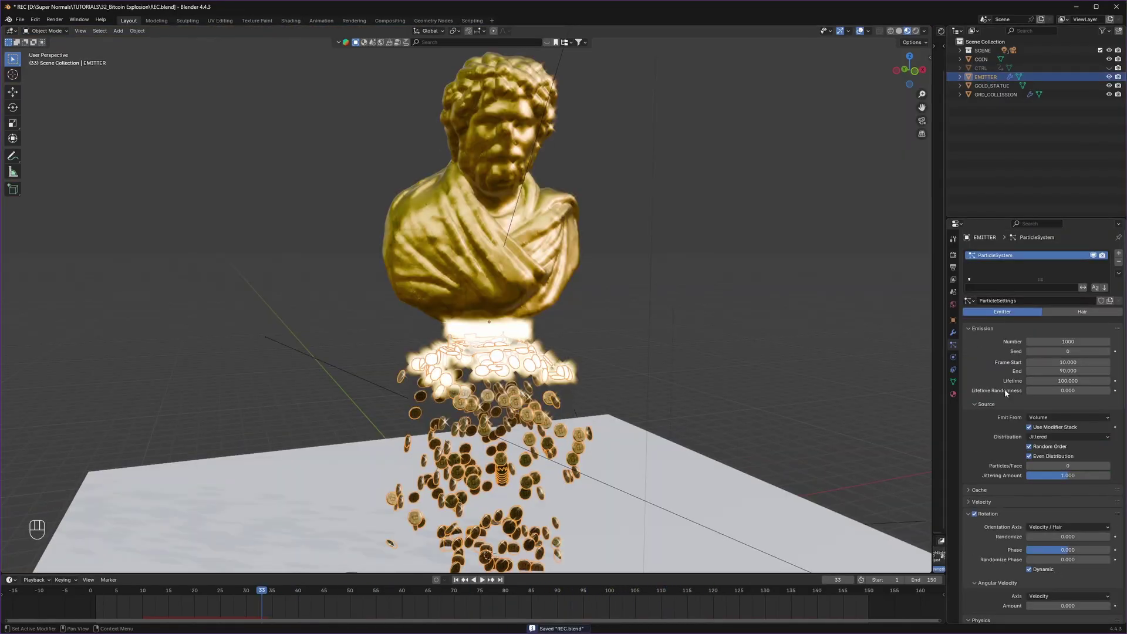
Set the emitter's particle Integration Timestep to 0.010 at frame 33
scroll(1005, 392, down, 12)
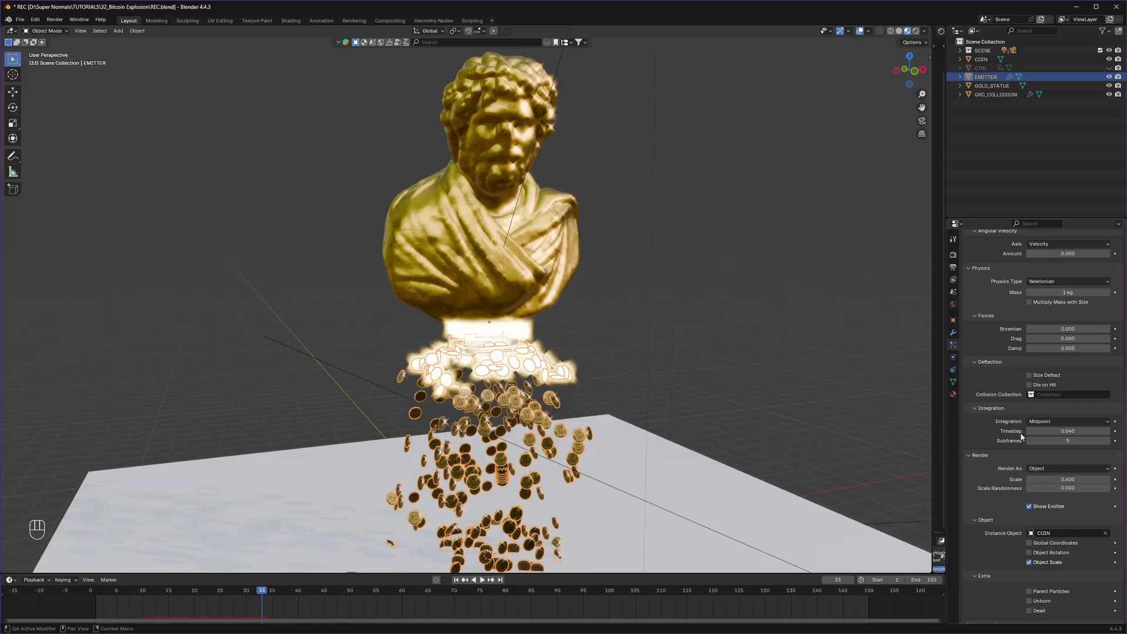
click(1030, 431)
click(1030, 431)
click(1030, 431)
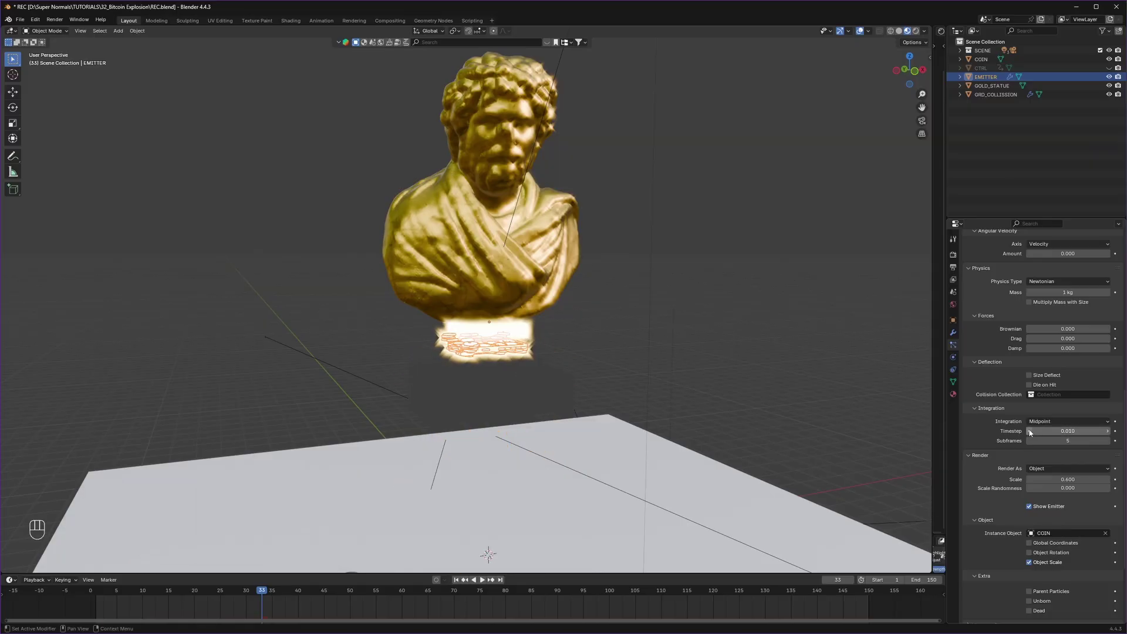
Play the animation from the start to examine the coins falling onto the ground plane around the dissolving statue
click(84, 592)
click(808, 329)
key(space)
middle_drag(720, 412, 714, 400)
key(space)
scroll(714, 399, down, 2)
key(space)
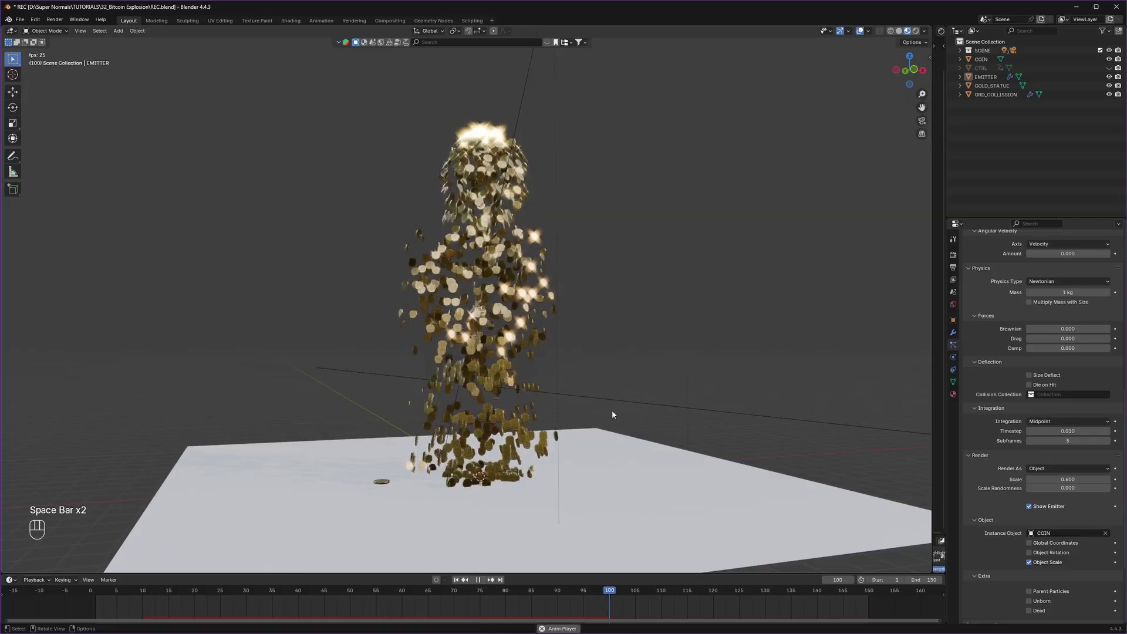
key(space)
Set the emitter's particle Lifetime to 200 frames and replay the simulation
scroll(978, 332, up, 15)
click(1070, 380)
text(200.000)
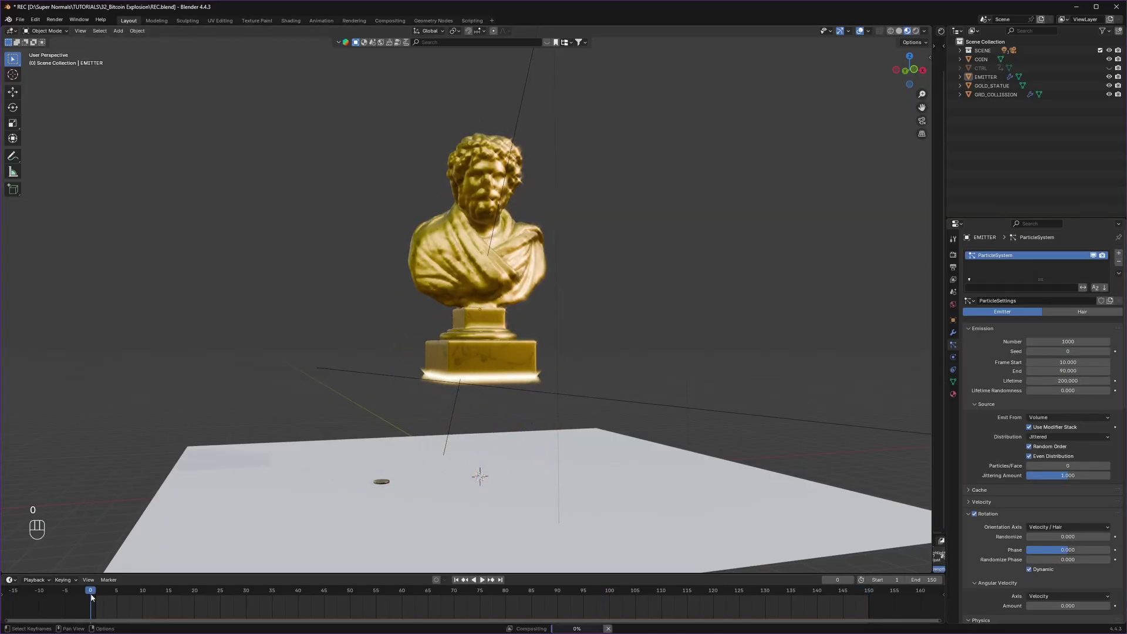
key(space)
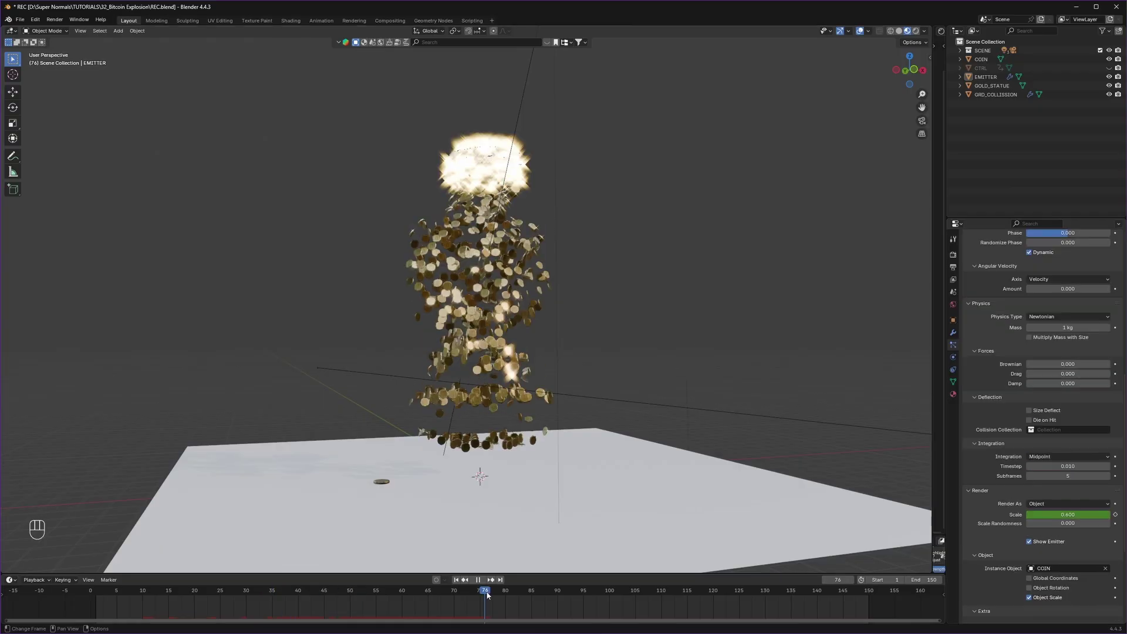
drag(487, 595, 480, 594)
key(ctrl+z)
key(ctrl+z)
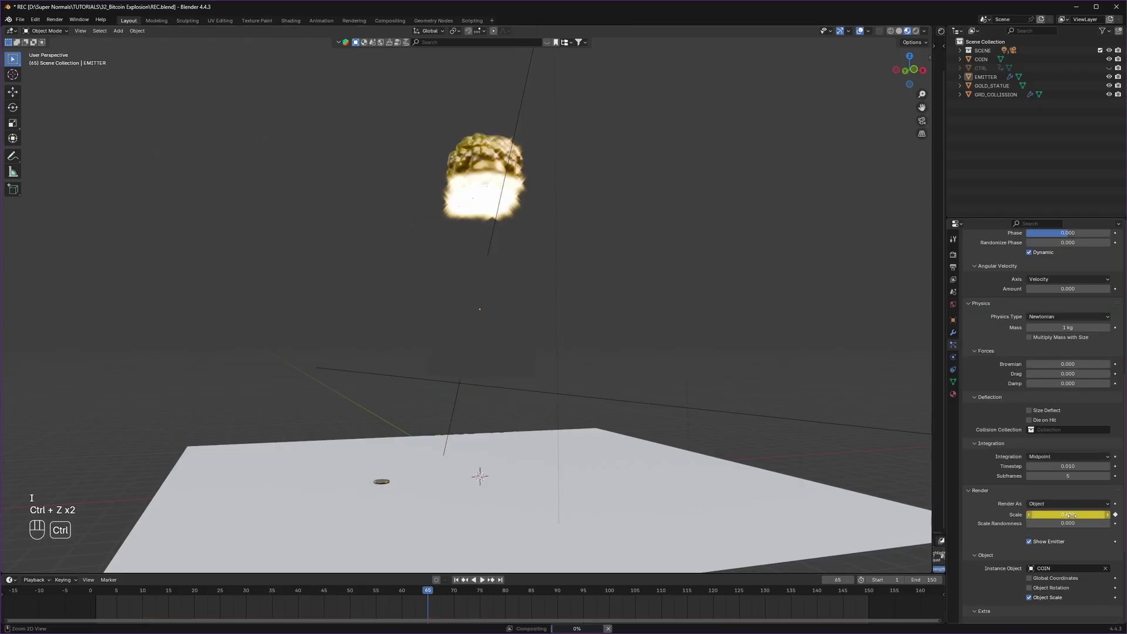
Keyframe the emitter's Integration Timestep at frames 80 and 90, lowering it to 0.010 at frame 90, and replay the simulation
key(i)
drag(489, 599, 479, 597)
key(i)
click(1106, 466)
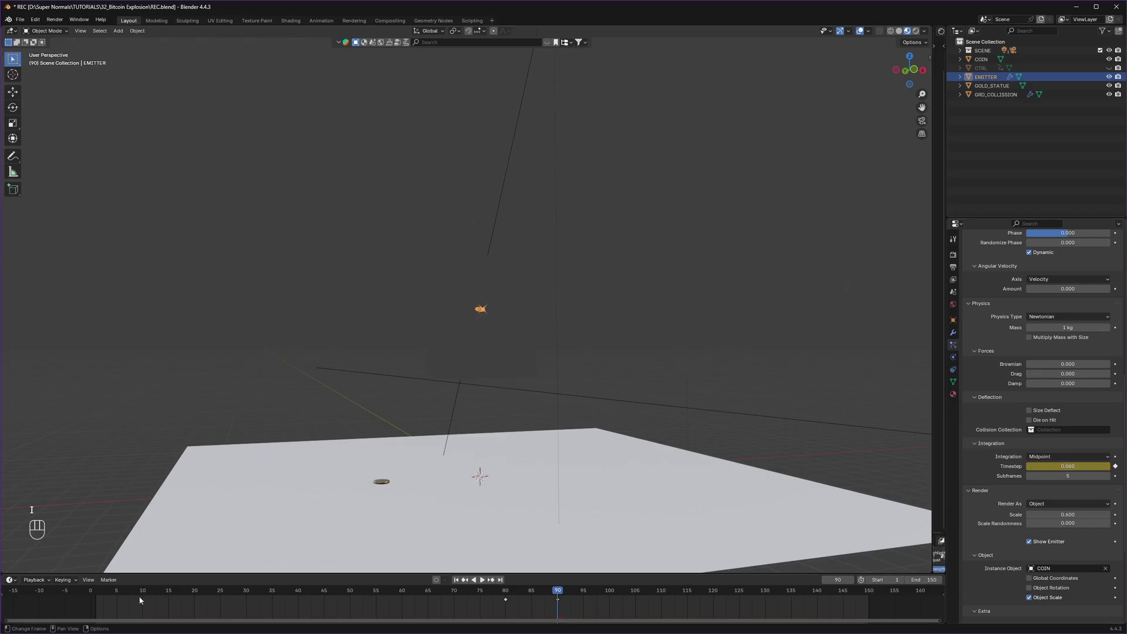
click(140, 600)
key(space)
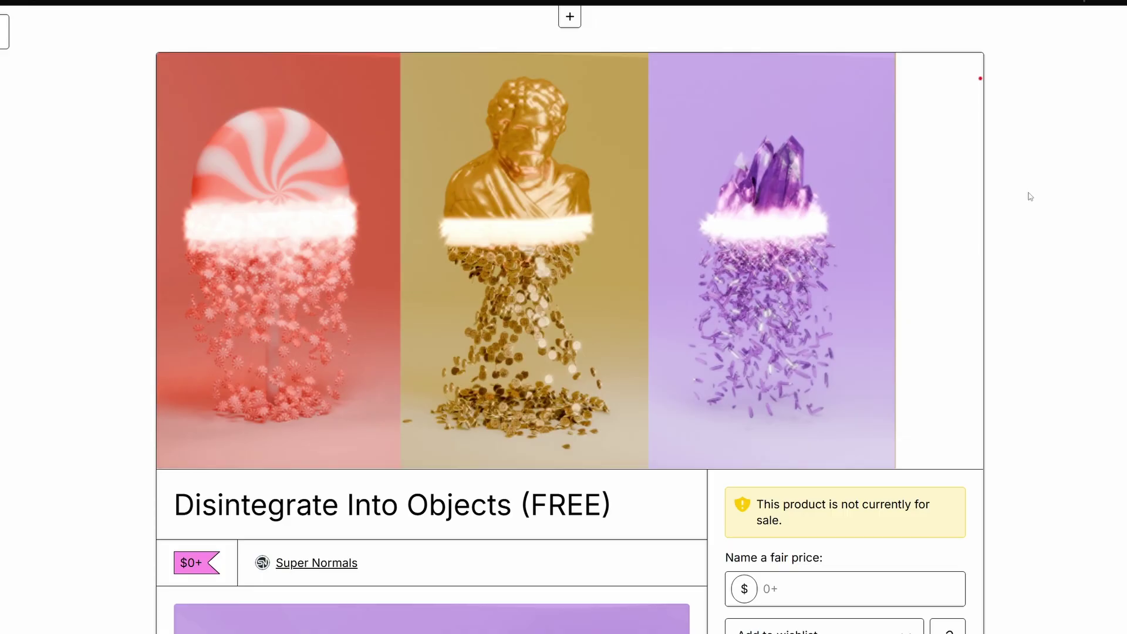
Switch to the browser and look through the images and description on the Disintegrate Into Objects (FREE) product page
scroll(1024, 176, down, 8)
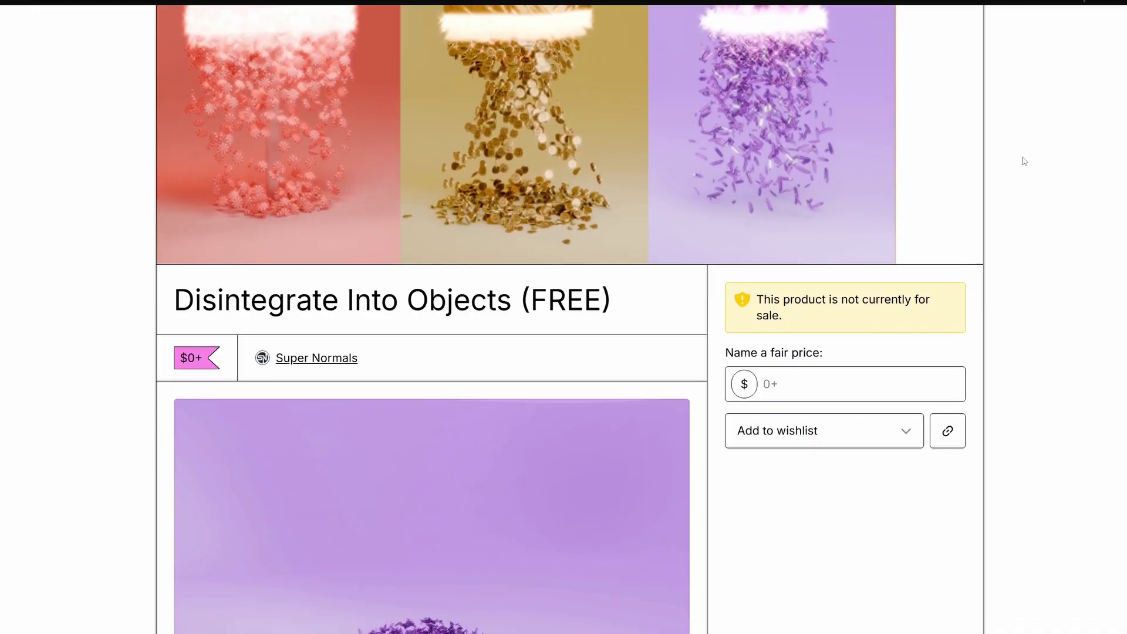
scroll(1025, 161, down, 1)
scroll(1024, 161, up, 3)
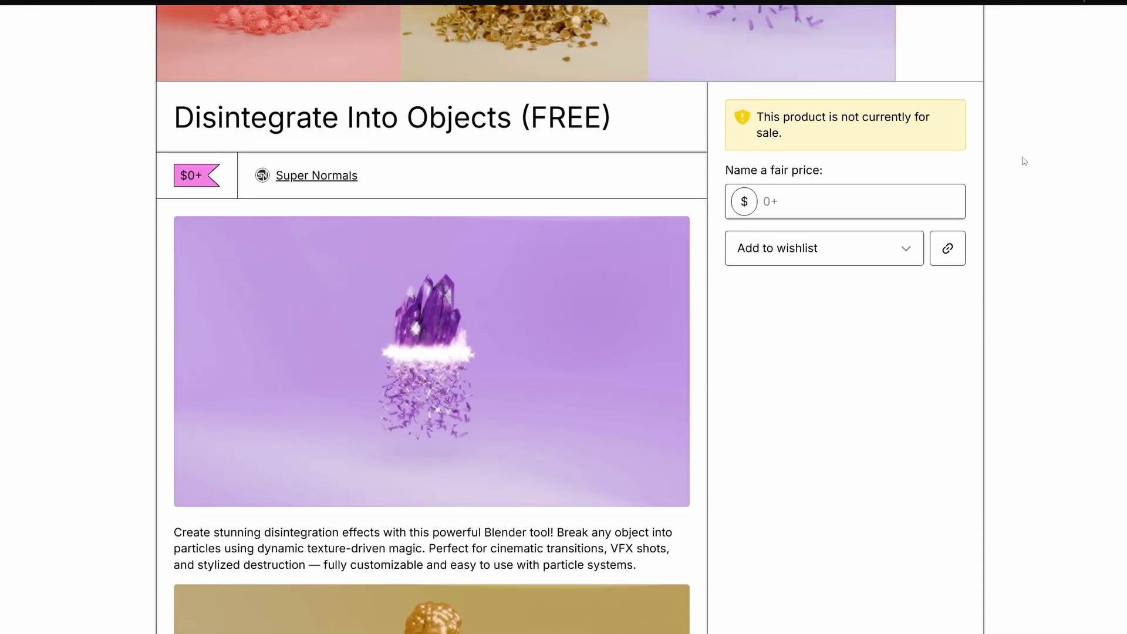
scroll(1024, 160, down, 10)
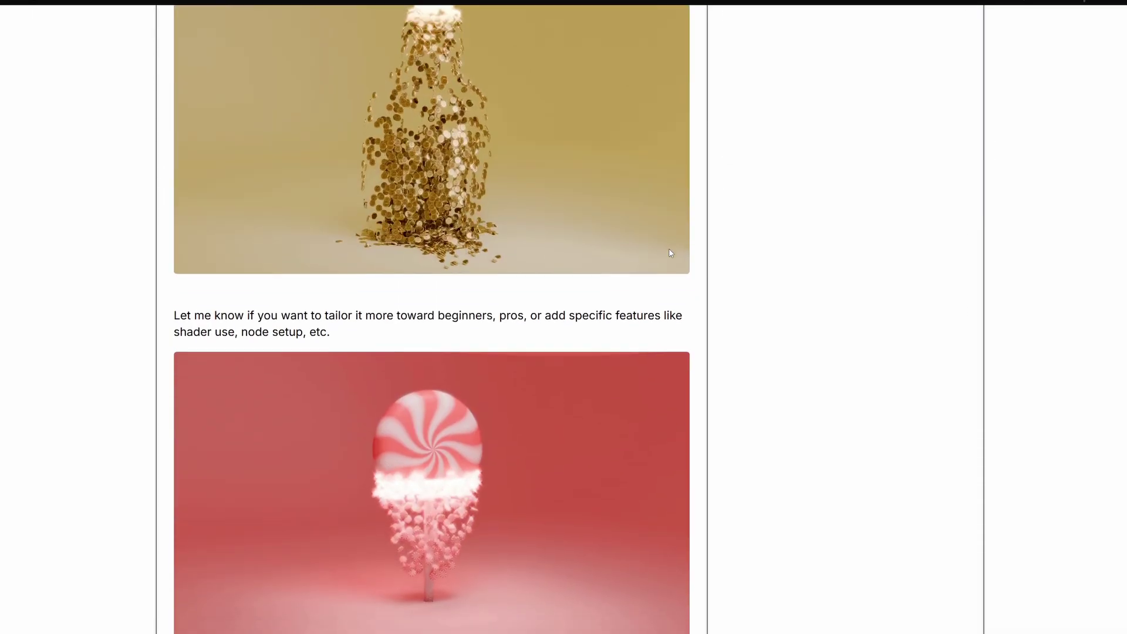
scroll(671, 253, down, 10)
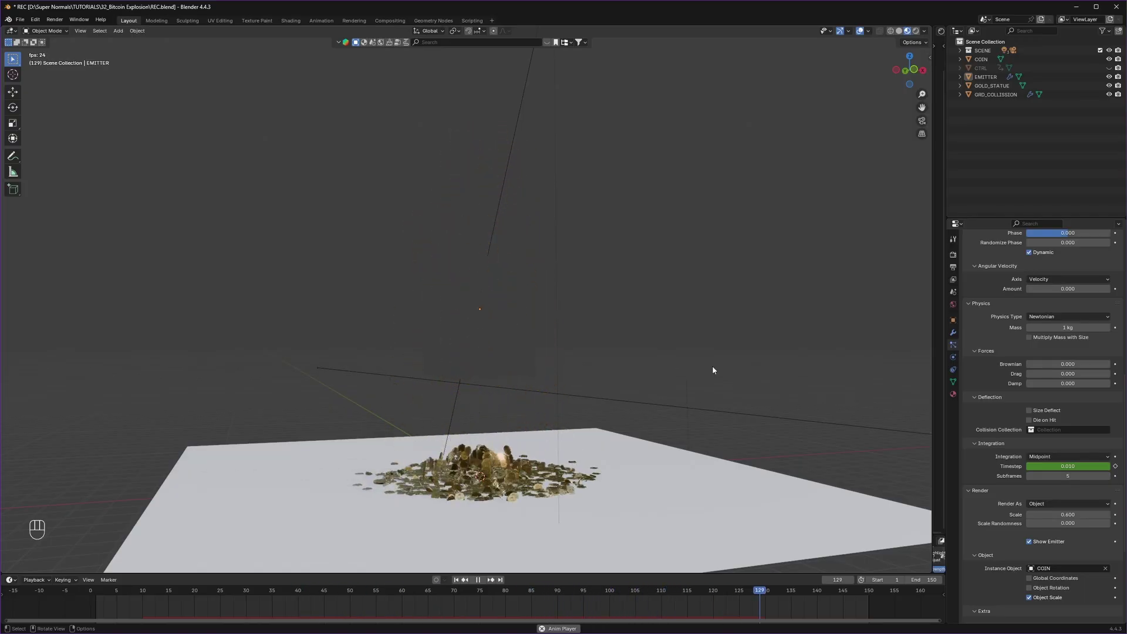
Return to Blender, save the REC.blend file and replay the finished disintegration animation
key(space)
key(ctrl+s)
key(space)
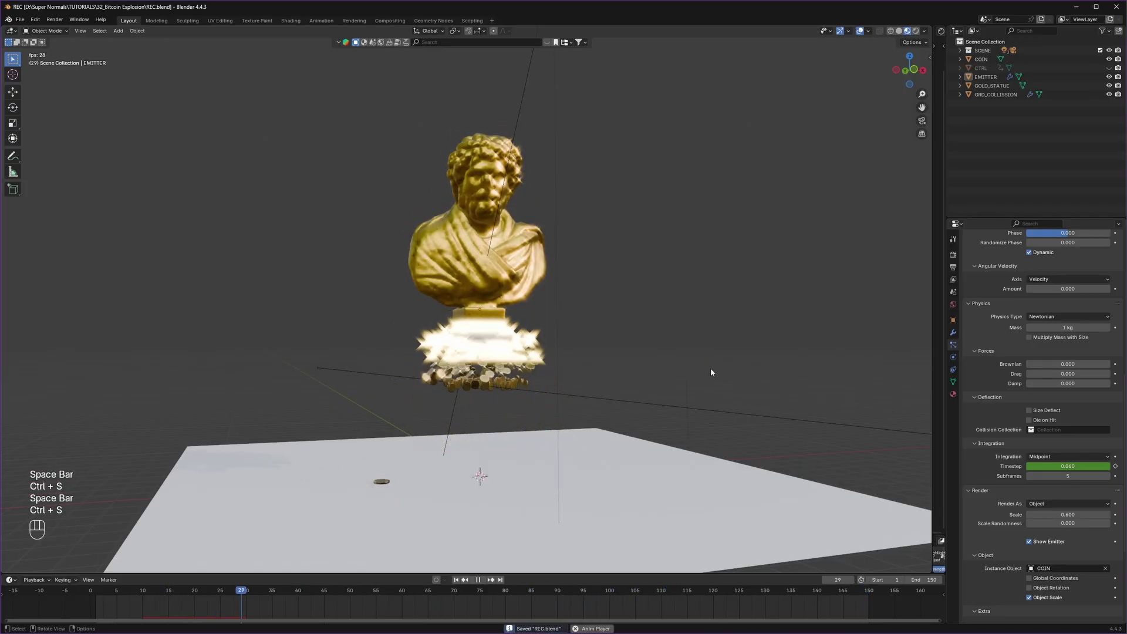